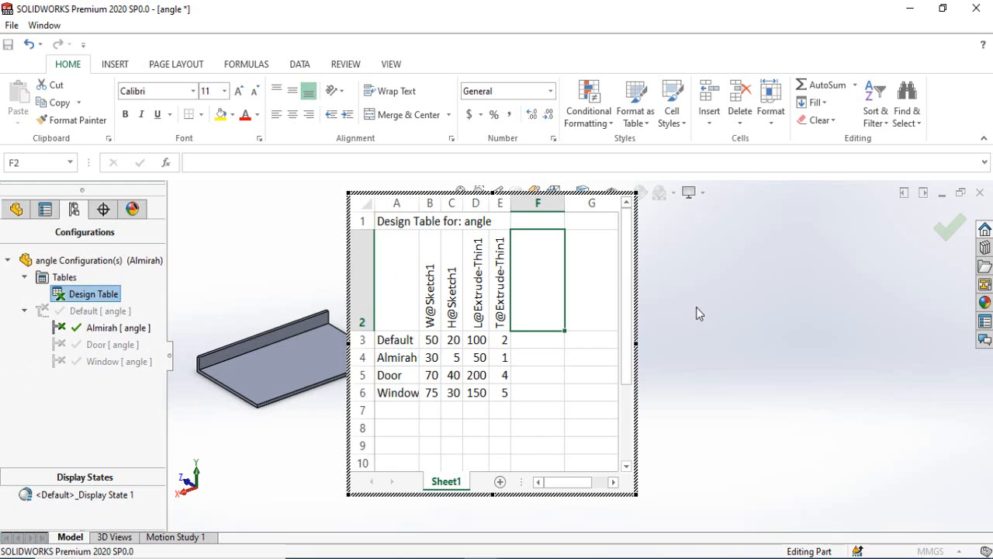
- Close the design table and switch to the angle drawing to examine its Door sheet
left_click(696, 307)
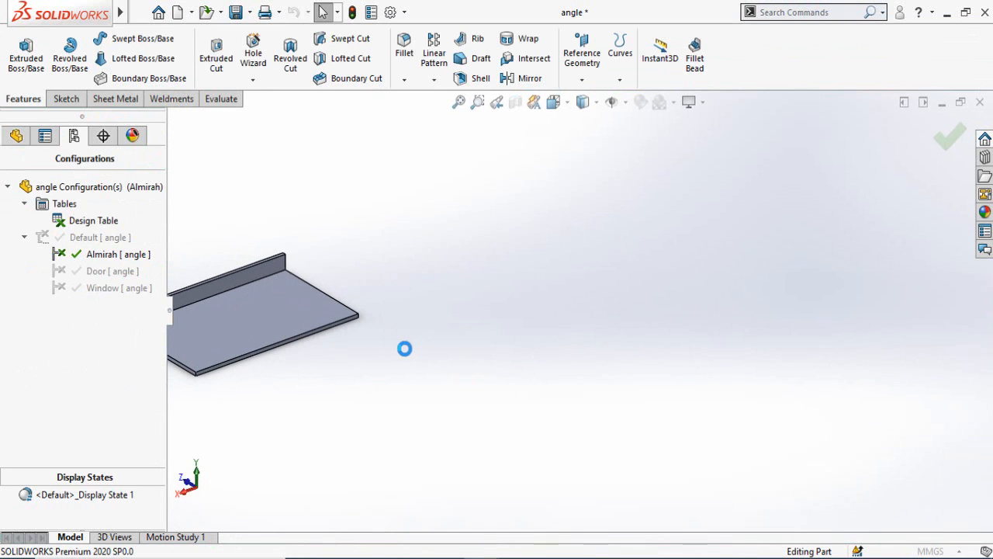
scroll(408, 295, "down", 4)
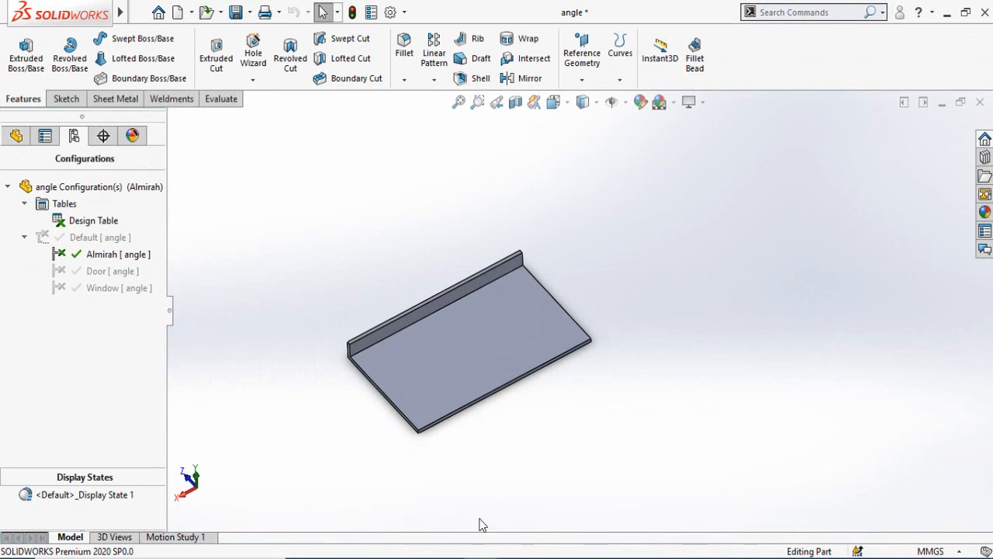
mouse_move(478, 553)
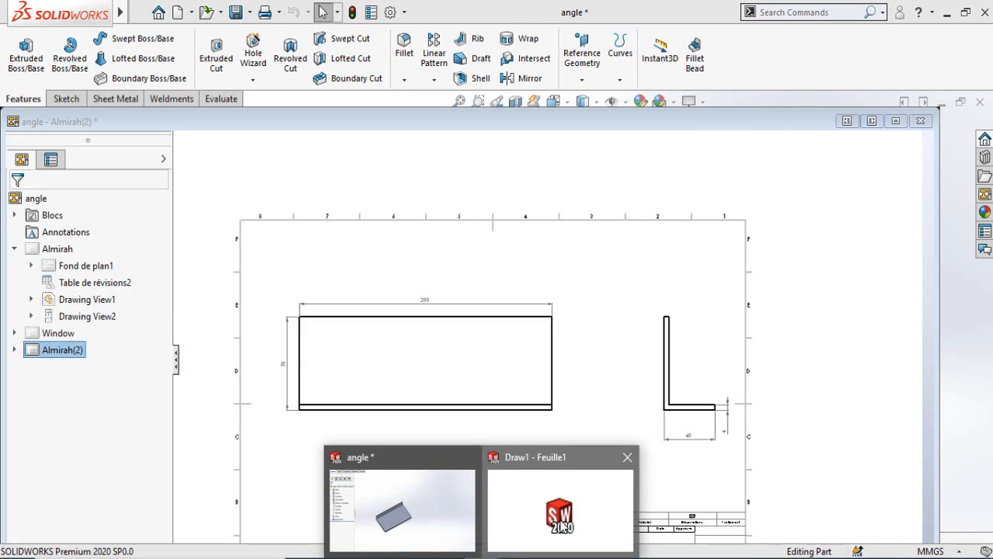
left_click(546, 478)
middle_click_drag(559, 407, 505, 368)
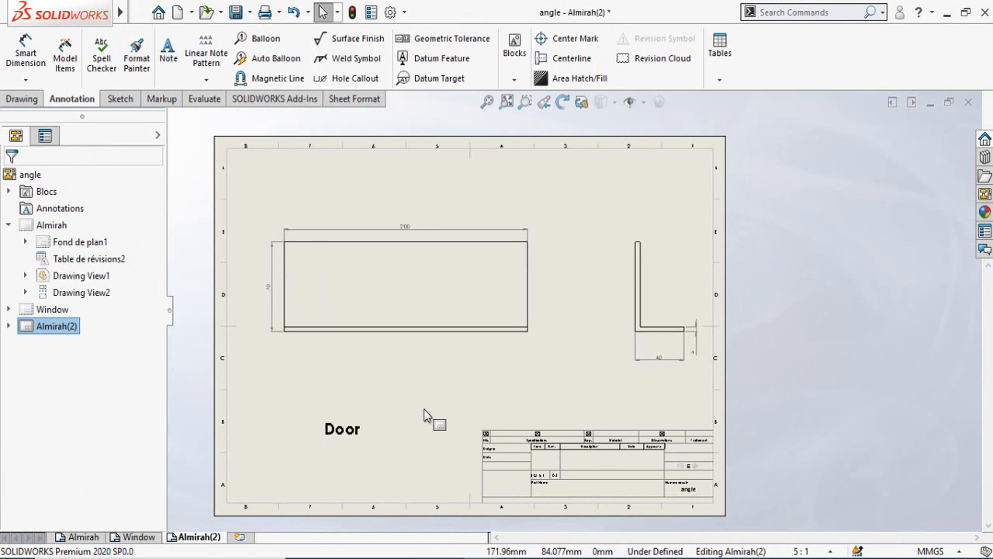
middle_click_drag(432, 378, 423, 381)
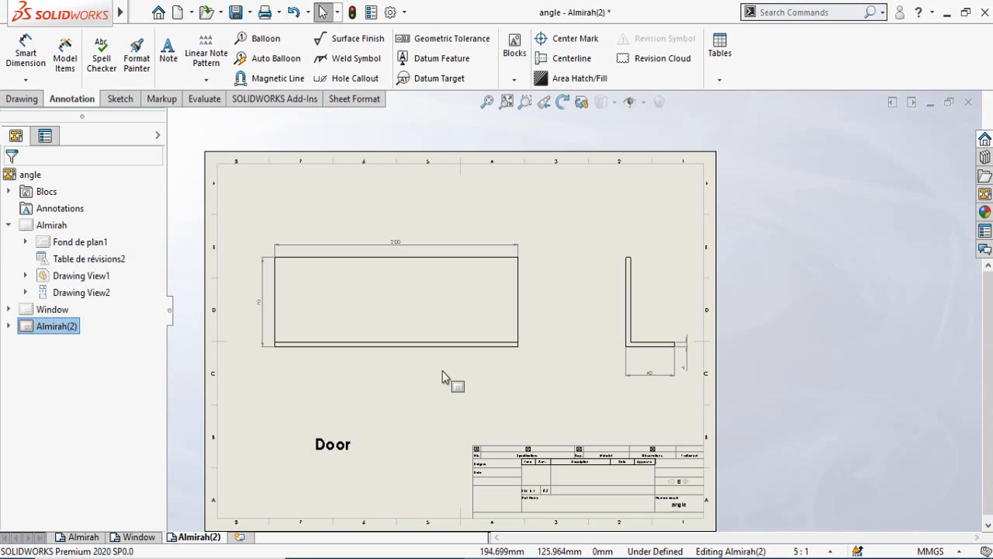
middle_click_drag(443, 378, 462, 379)
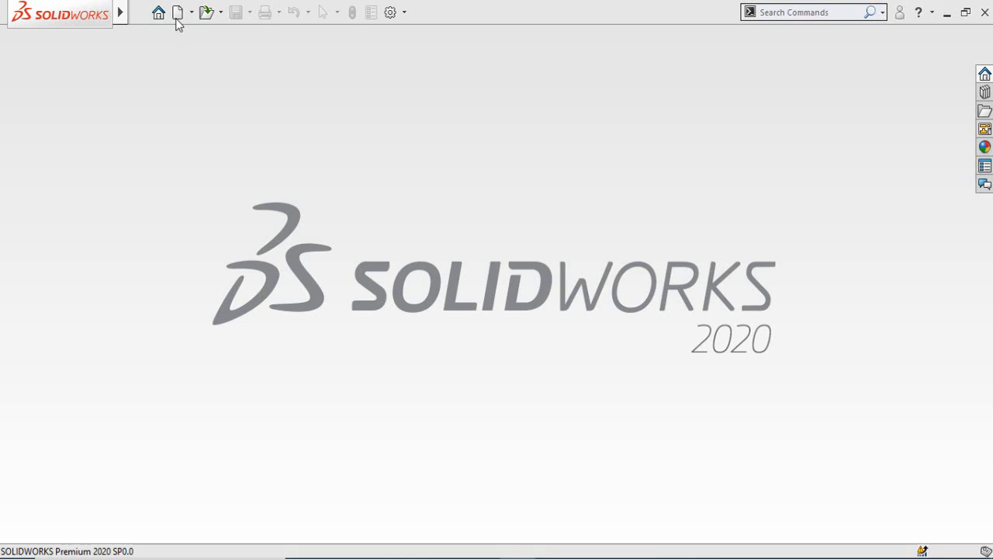
- Create a new part document and start a sketch on the Right Plane
left_click(177, 14)
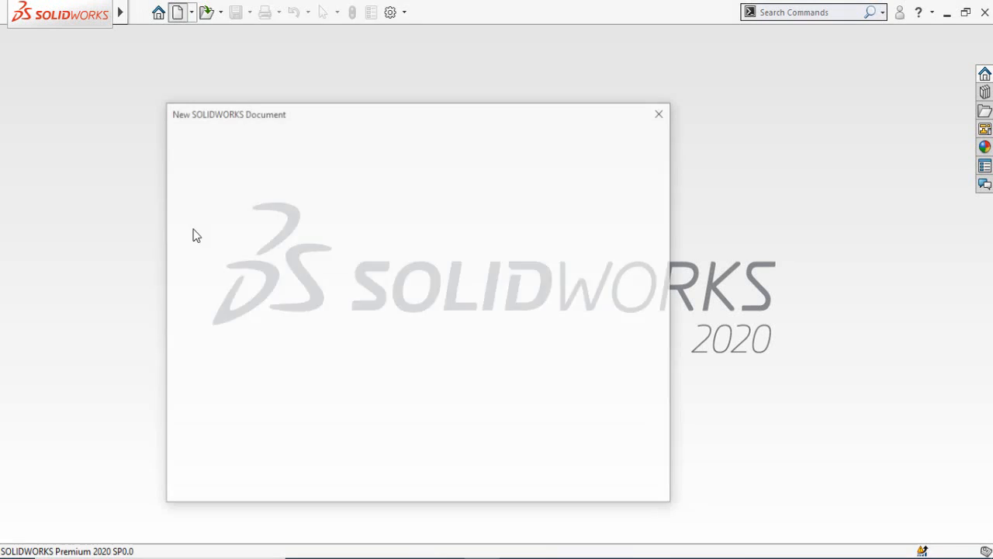
double_click(205, 185)
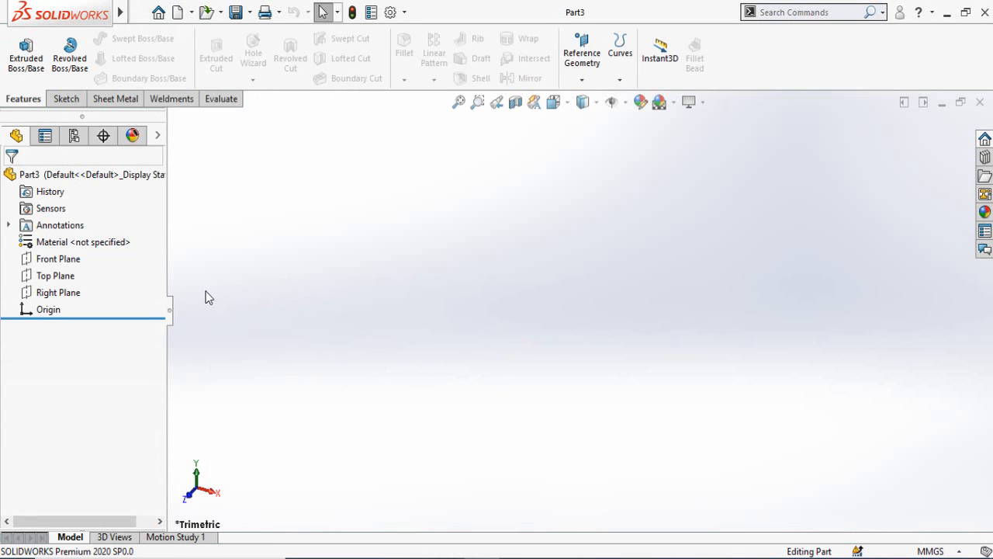
left_click(50, 293)
left_click(57, 273)
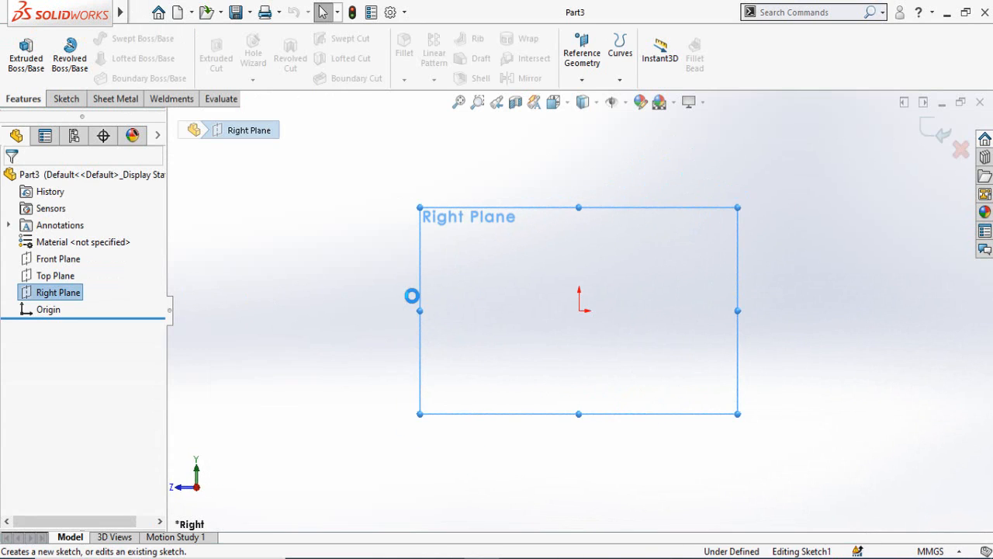
- Sketch an L-shaped profile with its corner at the origin: a vertical line about 37 mm and a horizontal line about 49 mm
left_click(95, 39)
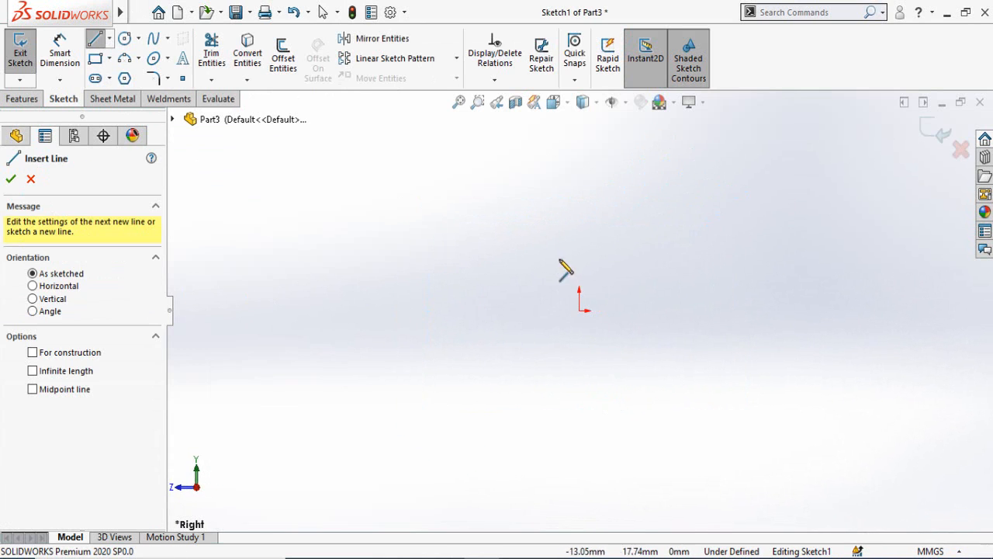
left_click(579, 244)
left_click(579, 310)
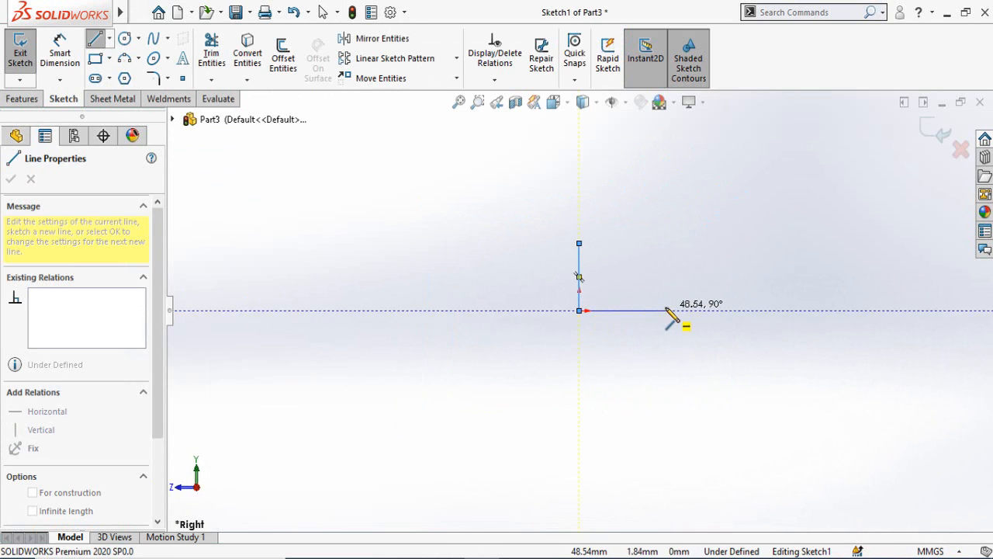
left_click(665, 310)
key("Escape")
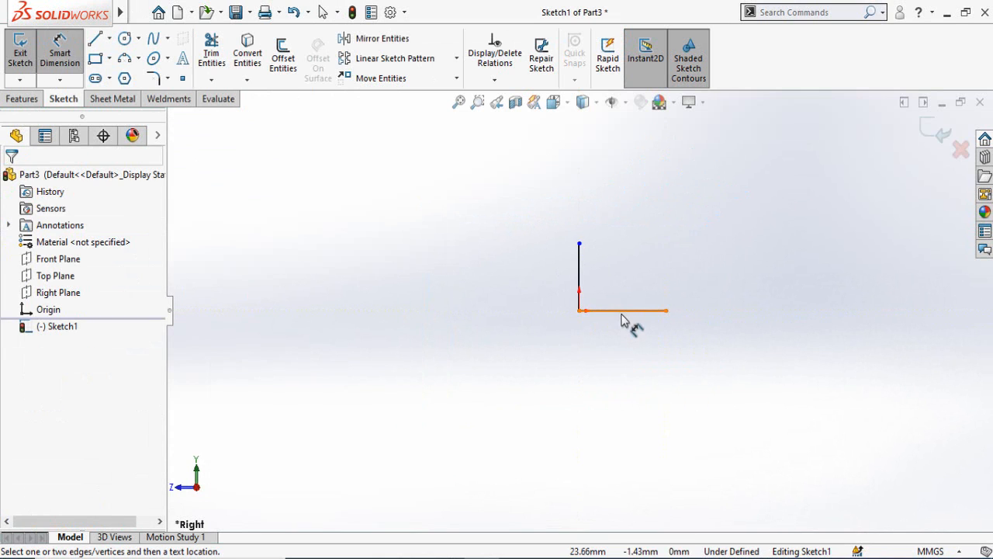
- Dimension the horizontal line to 50 mm and the vertical line to 20 mm
left_click(623, 313)
left_click(619, 386)
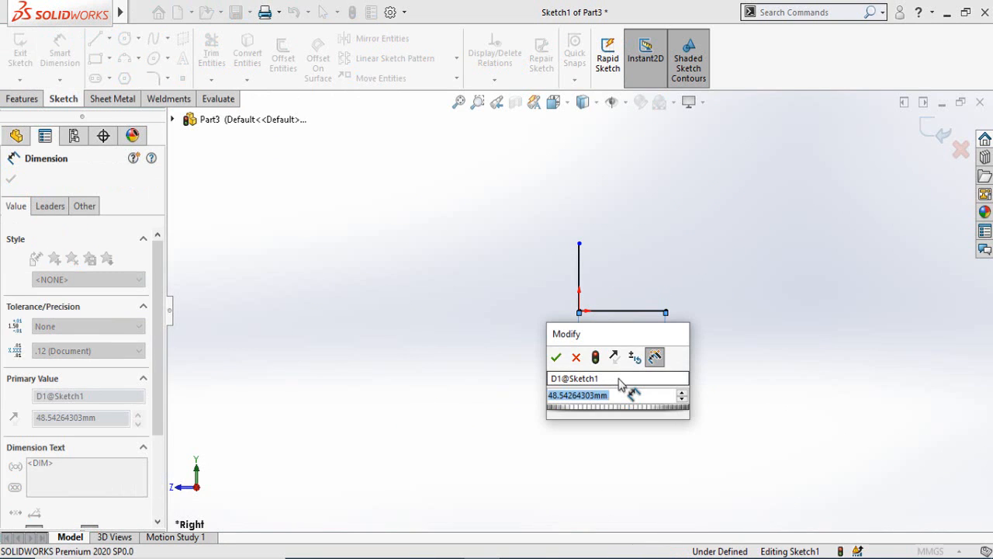
type("50")
key("Return")
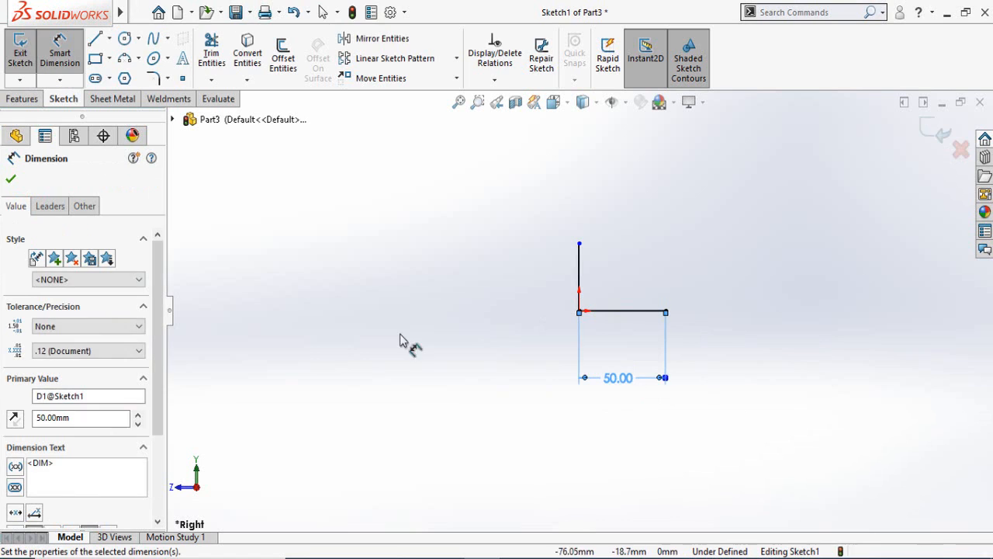
left_click(580, 289)
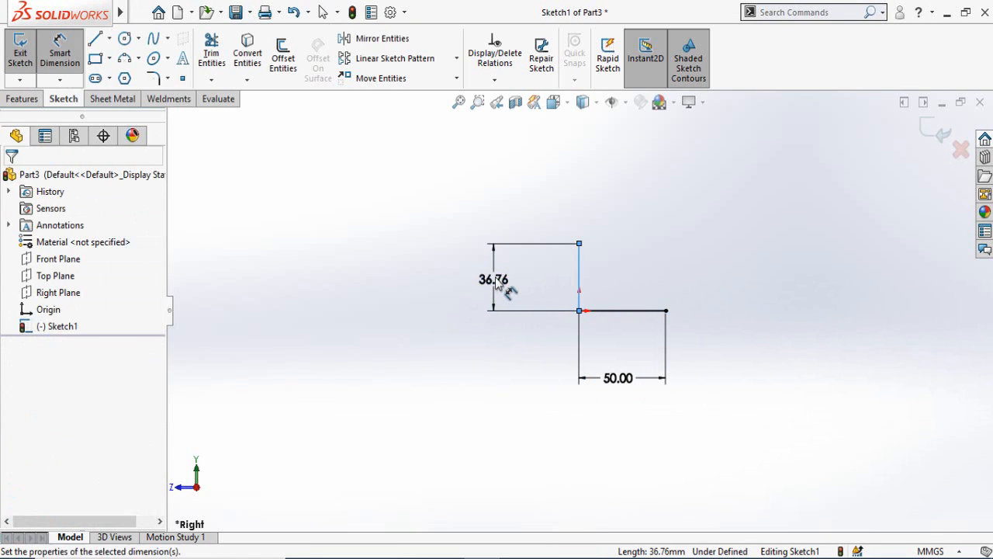
left_click(497, 281)
type("20")
key("Return")
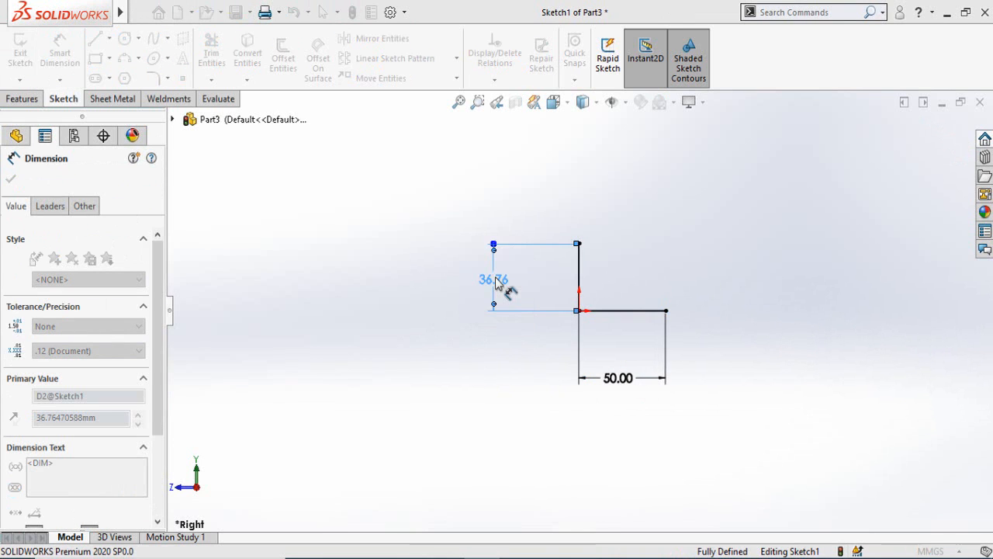
- Start a thin boss extrusion of the L profile with the wall direction reversed and a thickness of 2 mm
left_click(21, 99)
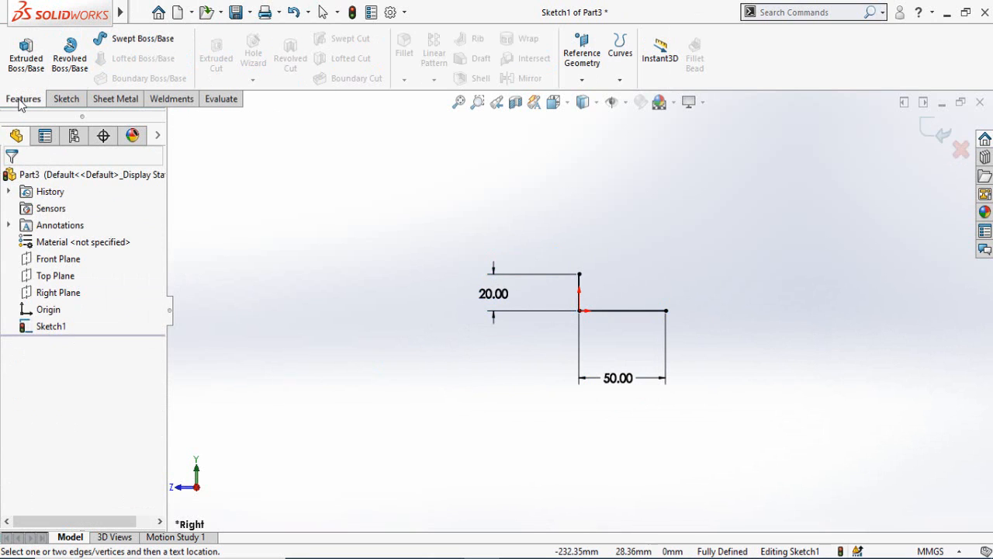
left_click(27, 68)
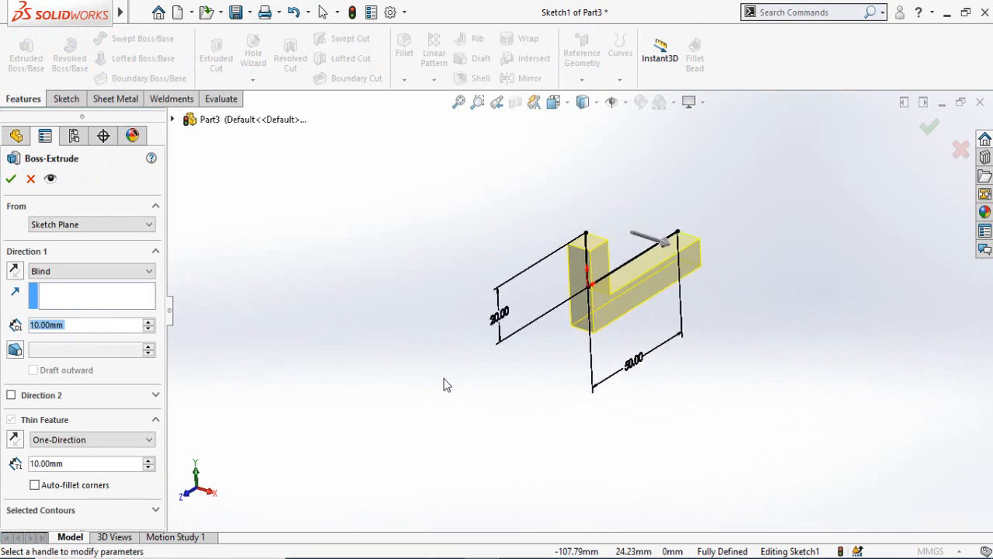
left_click(14, 440)
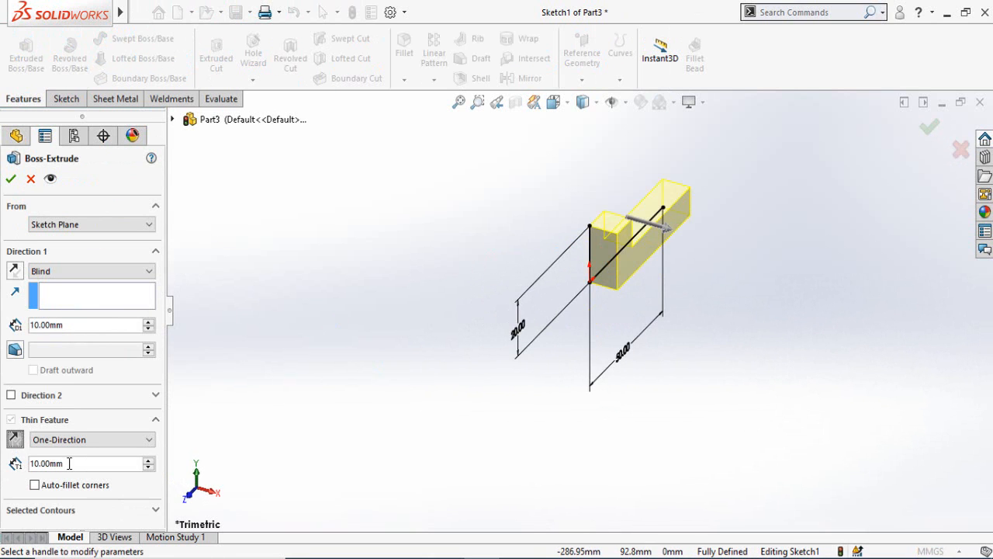
double_click(69, 463)
type("2")
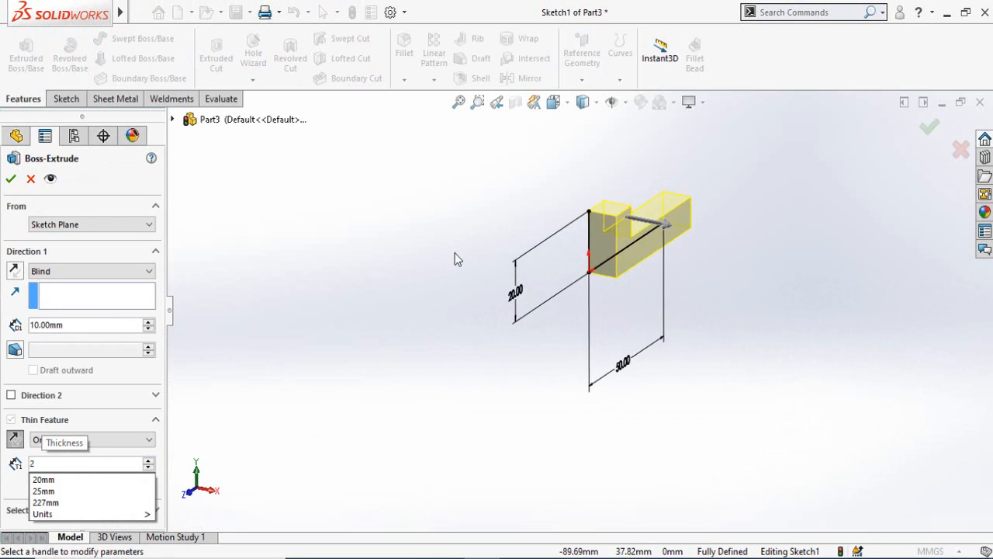
key("Return")
- Set the extrusion to Mid Plane with a depth of 100 mm and accept the feature
left_click(45, 271)
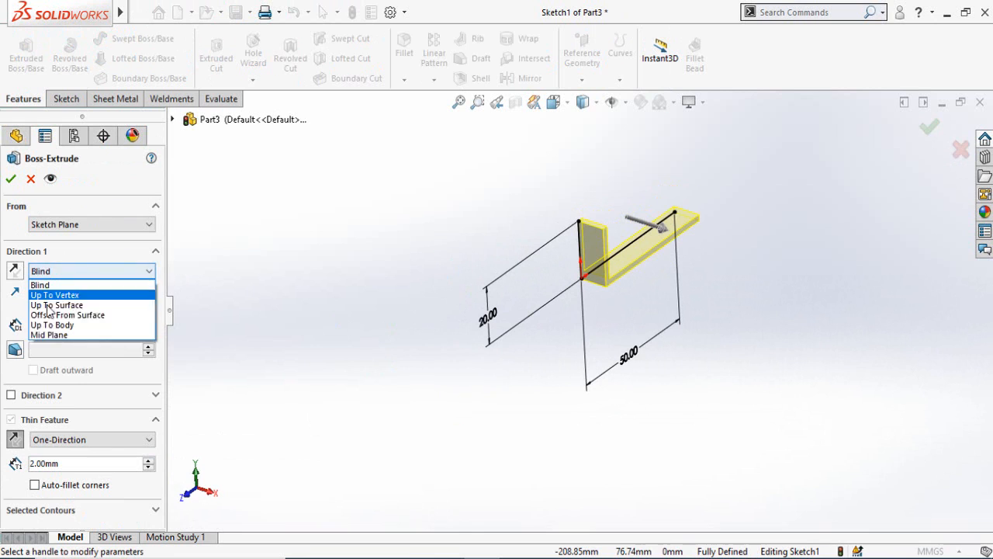
left_click(56, 334)
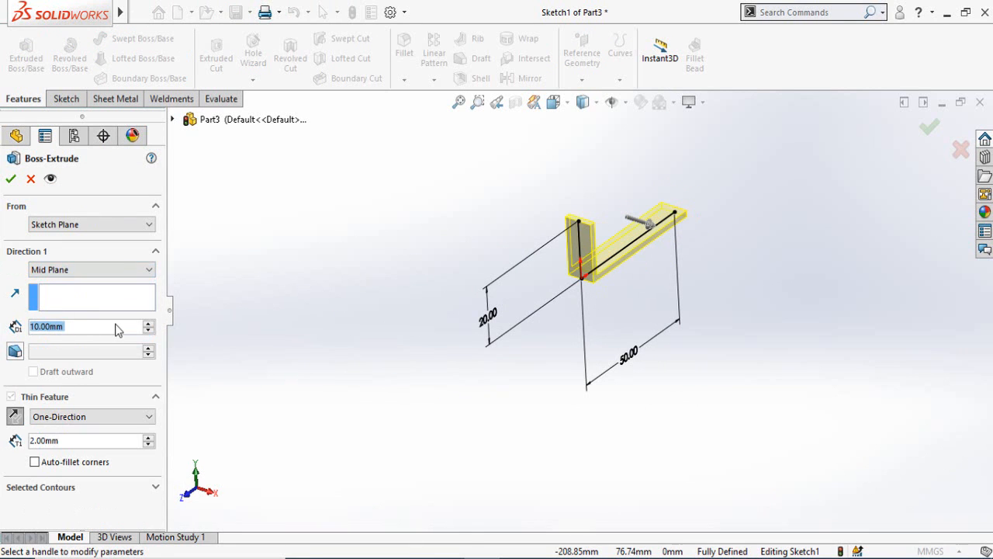
type("100")
key("Return")
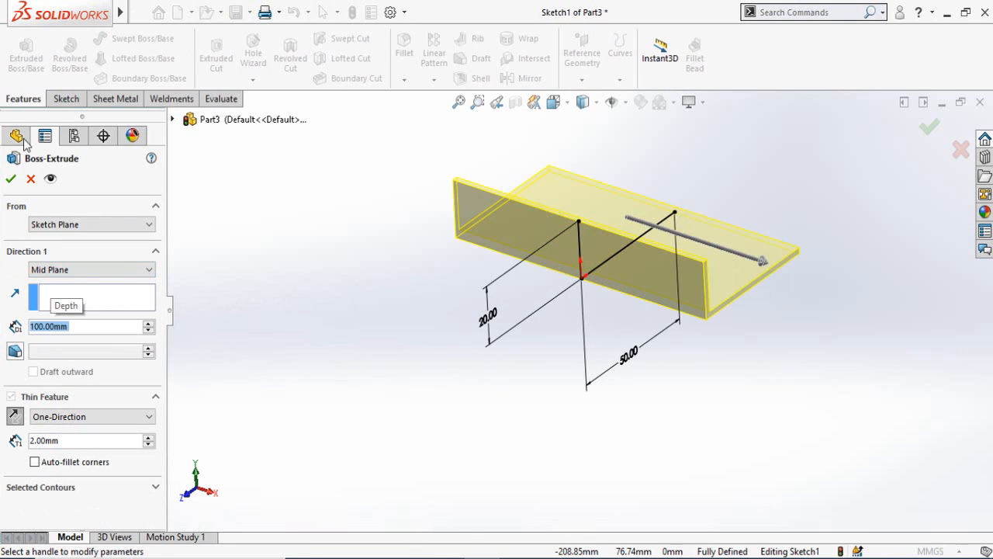
left_click(11, 179)
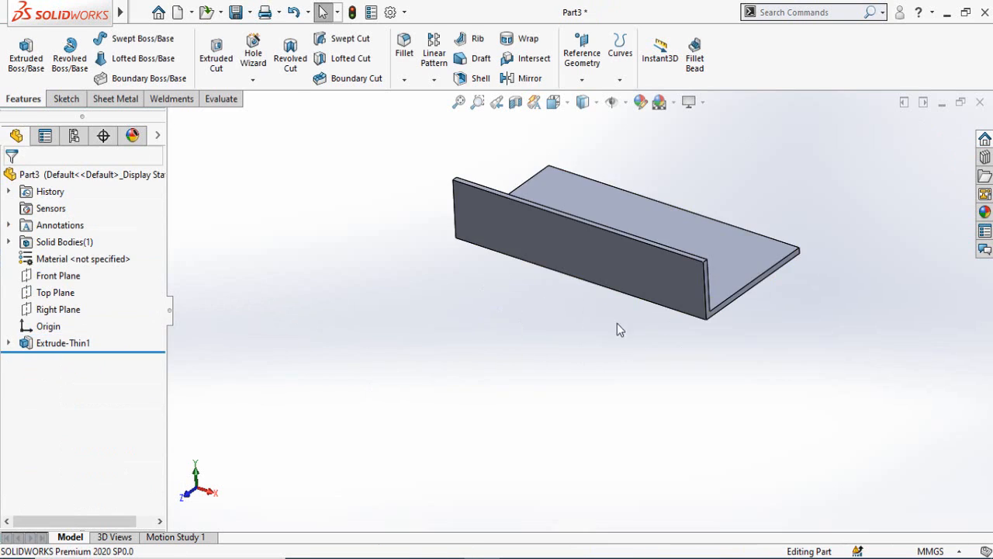
- Save the part as angle
middle_click_drag(617, 323, 717, 200)
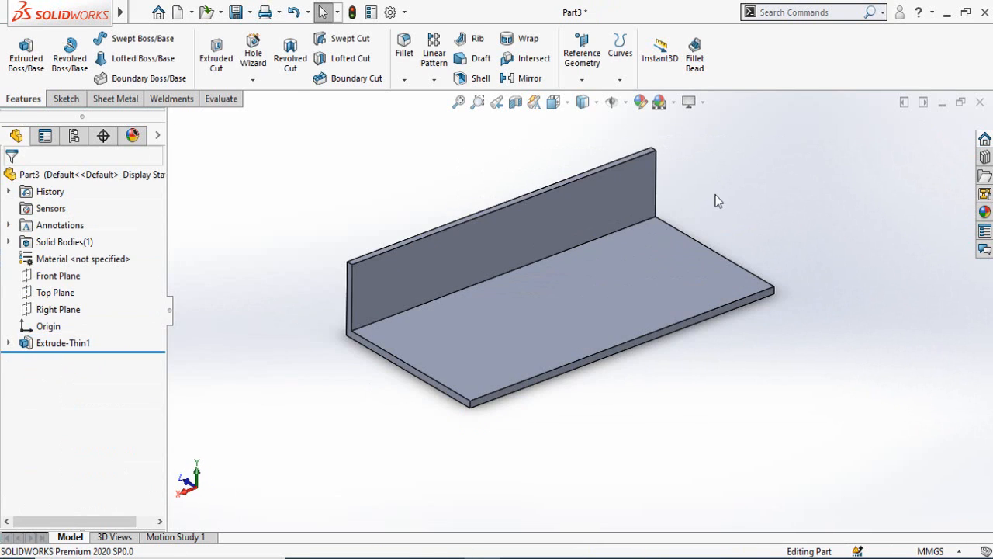
key("ctrl+s")
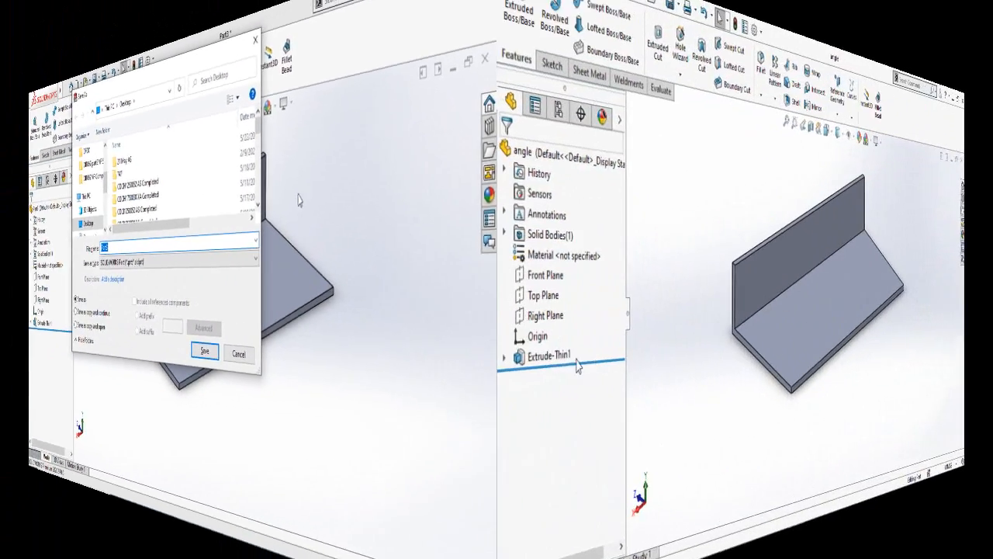
scroll(466, 314, "up", 3)
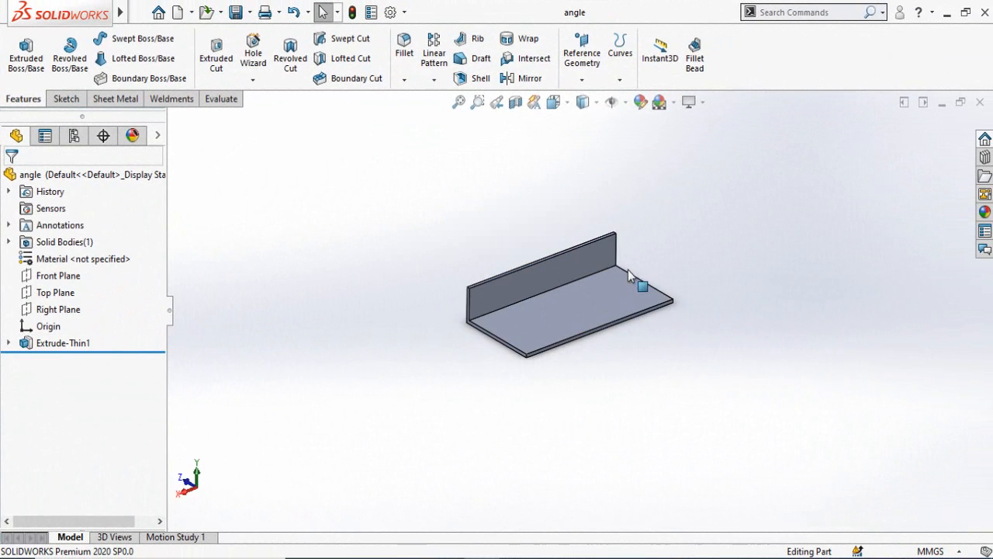
- Show the thin extrusion's dimensions, move the 100 mm length dimension away from the body and rename it L
left_click(34, 346)
double_click(33, 348)
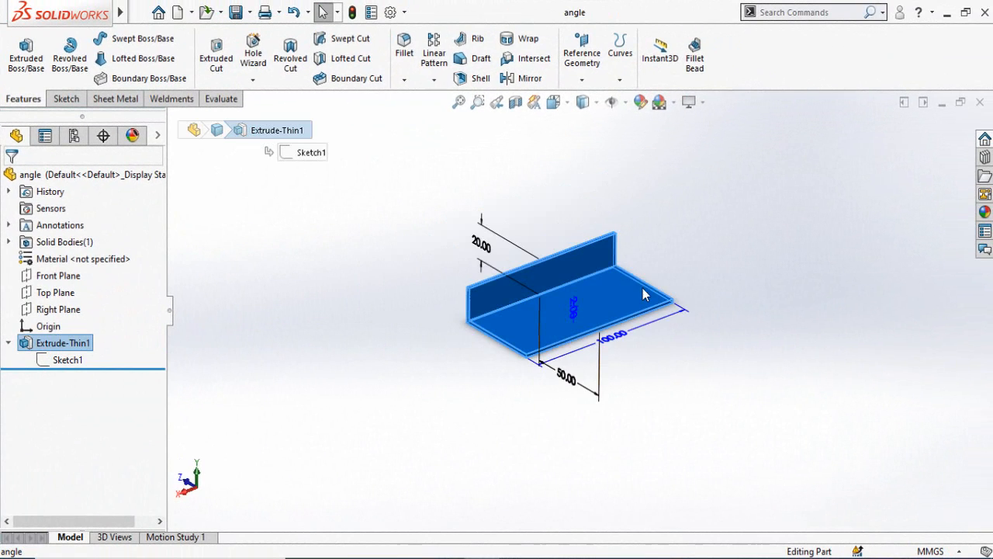
scroll(643, 293, "down", 1)
left_click_drag(614, 361, 686, 416)
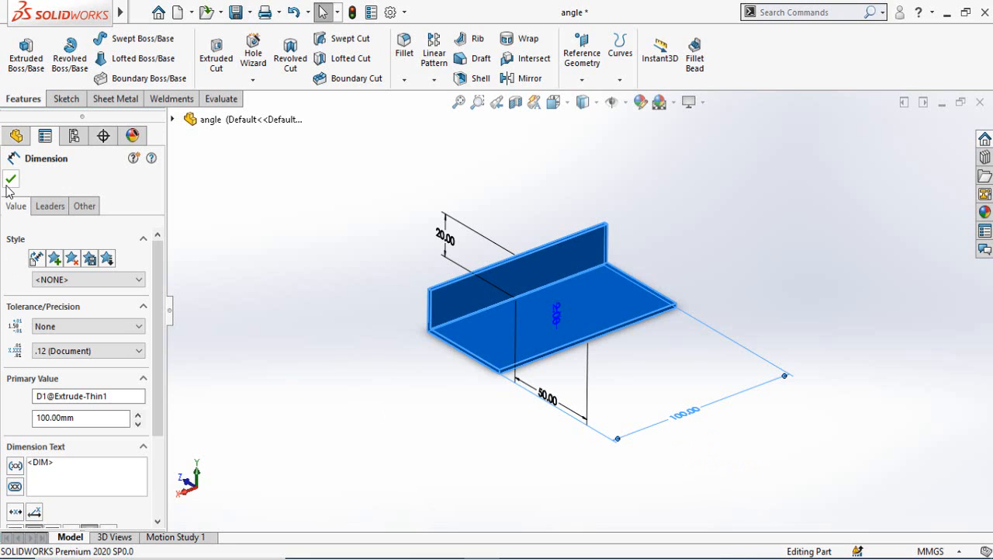
left_click(17, 379)
left_click(19, 379)
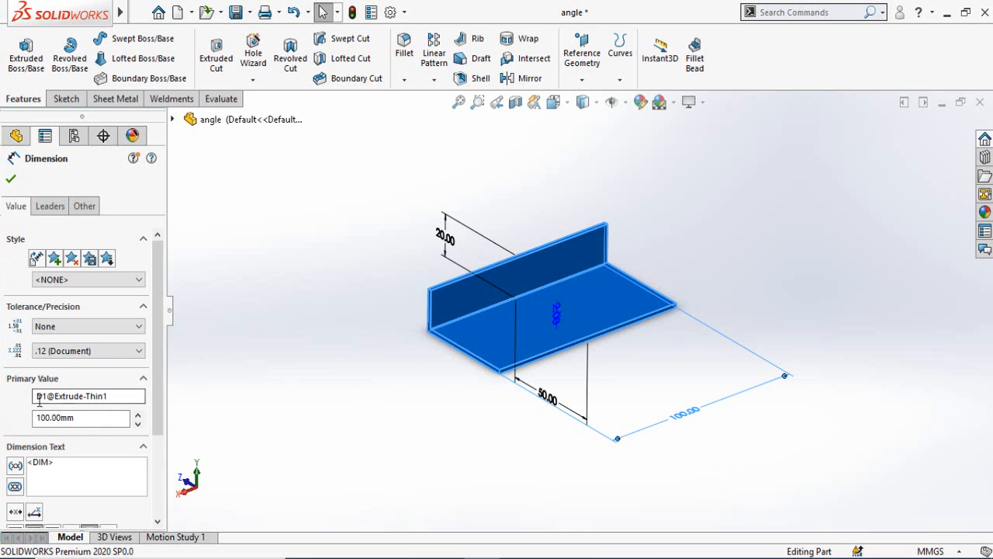
double_click(41, 396)
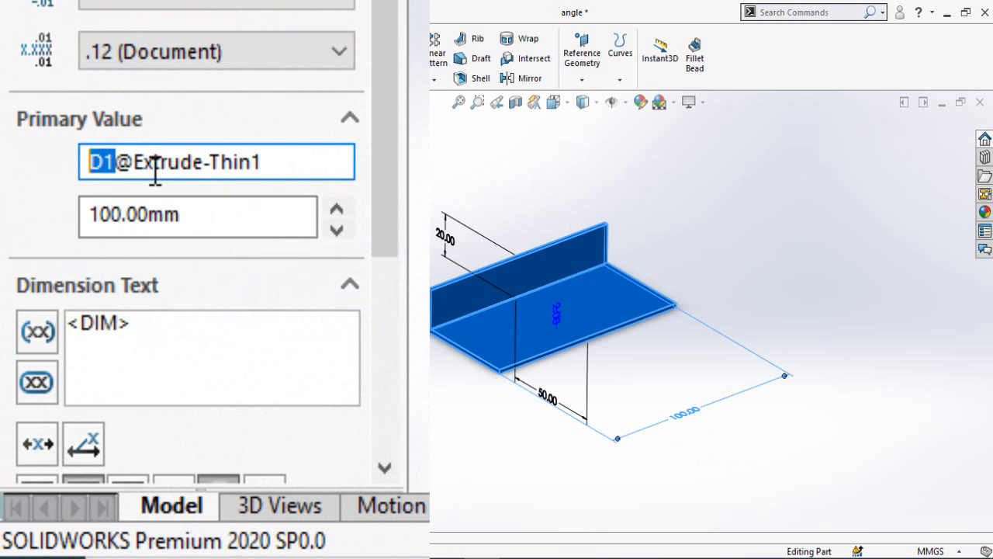
type("L")
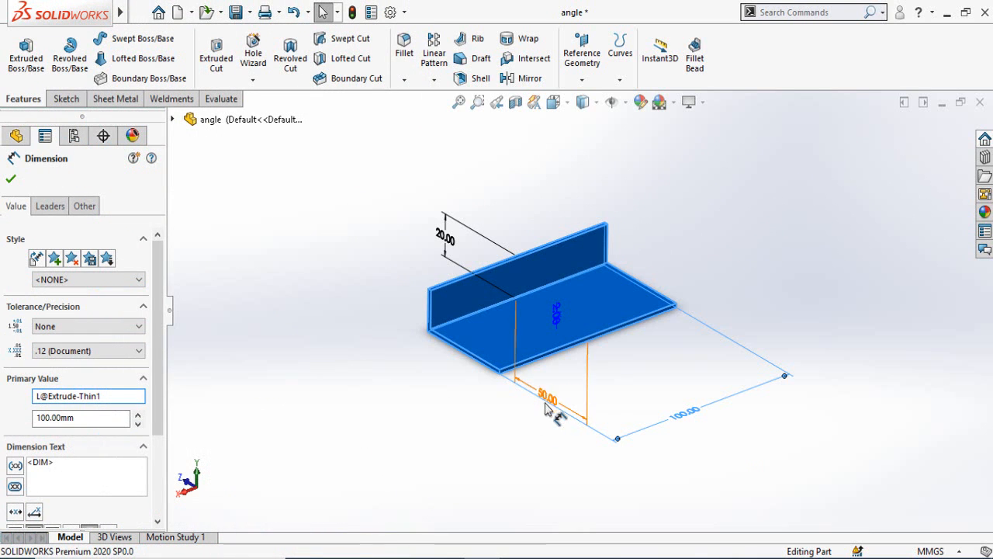
- Move the 50 mm sketch dimension farther from the body and rename it W
left_click_drag(546, 405, 536, 442)
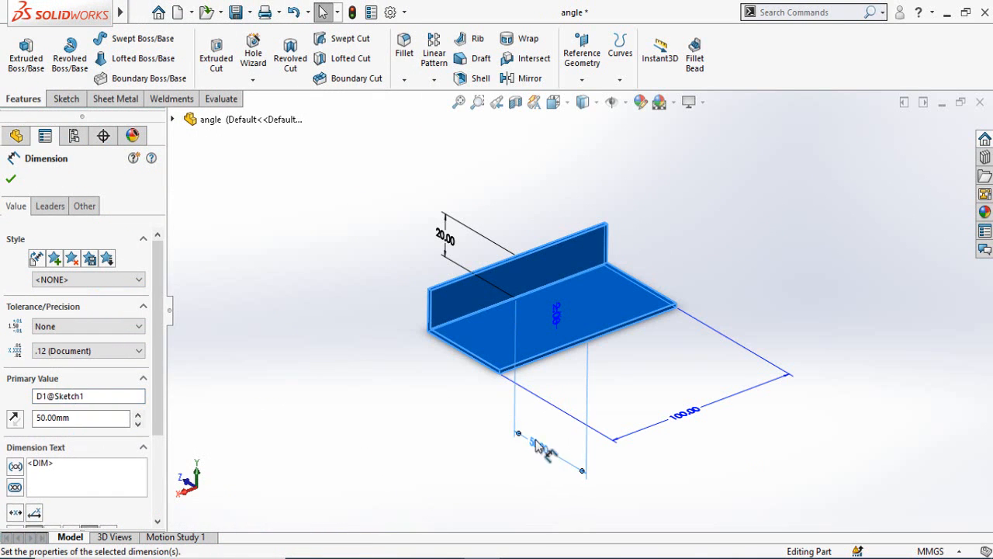
mouse_move(469, 430)
middle_mouse_down()
mouse_move(463, 361)
mouse_move(505, 384)
mouse_move(554, 445)
middle_mouse_up()
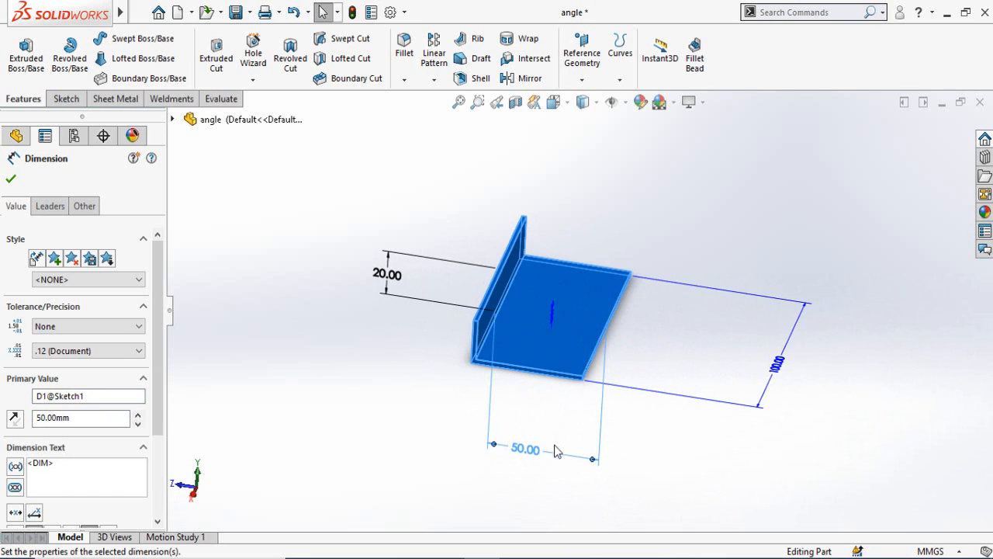
left_click_drag(48, 396, 24, 396)
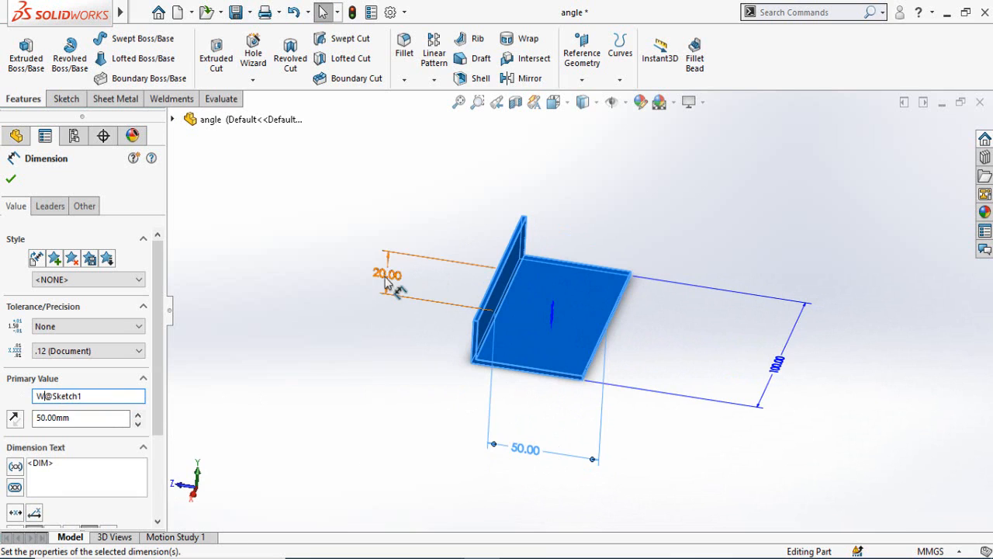
- Move the 20 mm sketch dimension farther from the body and rename it H
left_click_drag(388, 278, 355, 273)
middle_click_drag(395, 366, 361, 318)
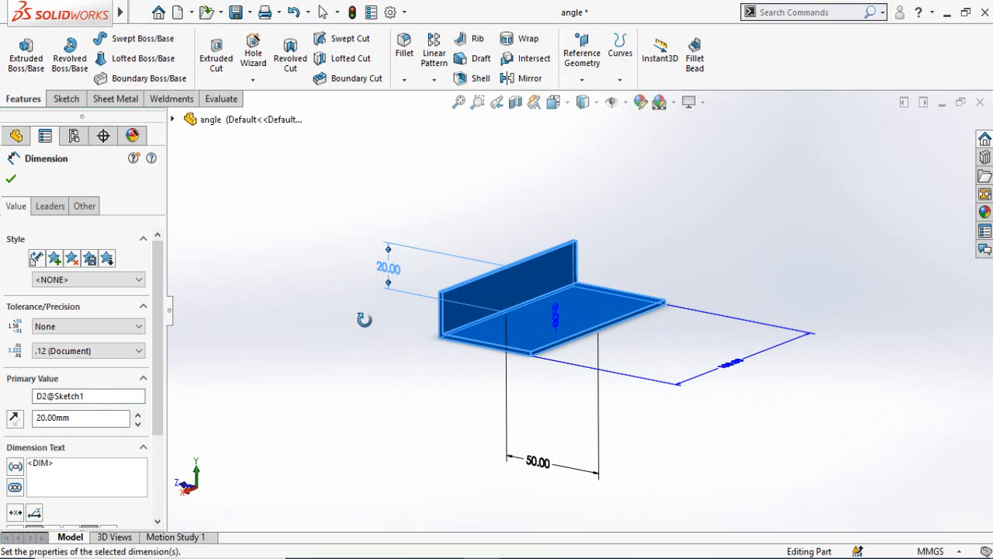
left_click_drag(48, 396, 21, 396)
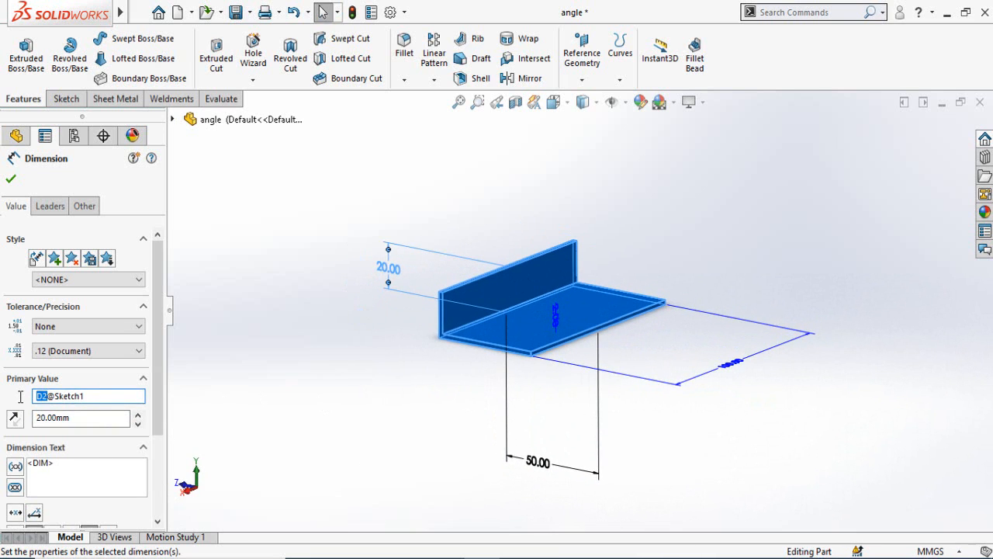
type("H")
- Move the 2 mm wall thickness dimension clear of the body, rename it T and close the dimension properties
middle_click_drag(468, 405, 562, 346)
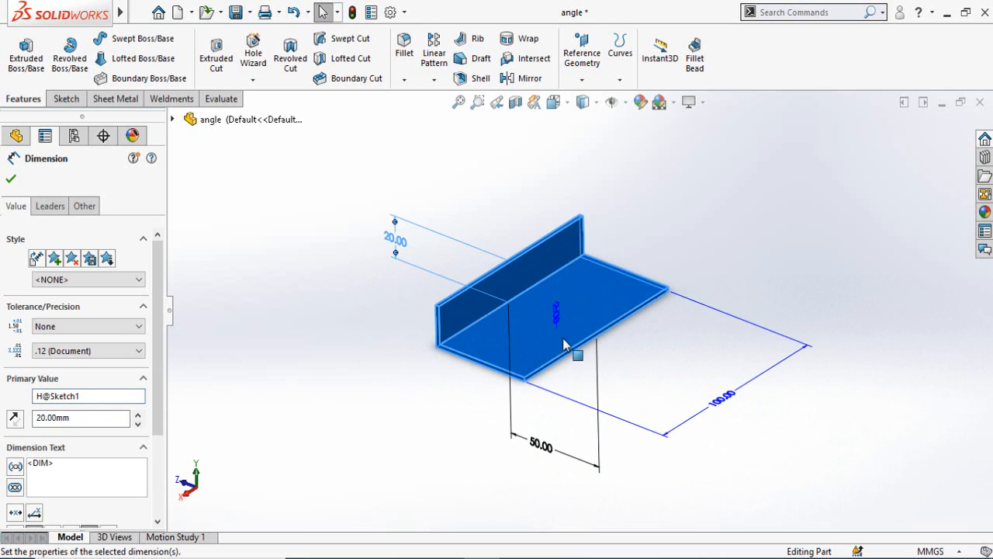
left_click_drag(560, 314, 677, 227)
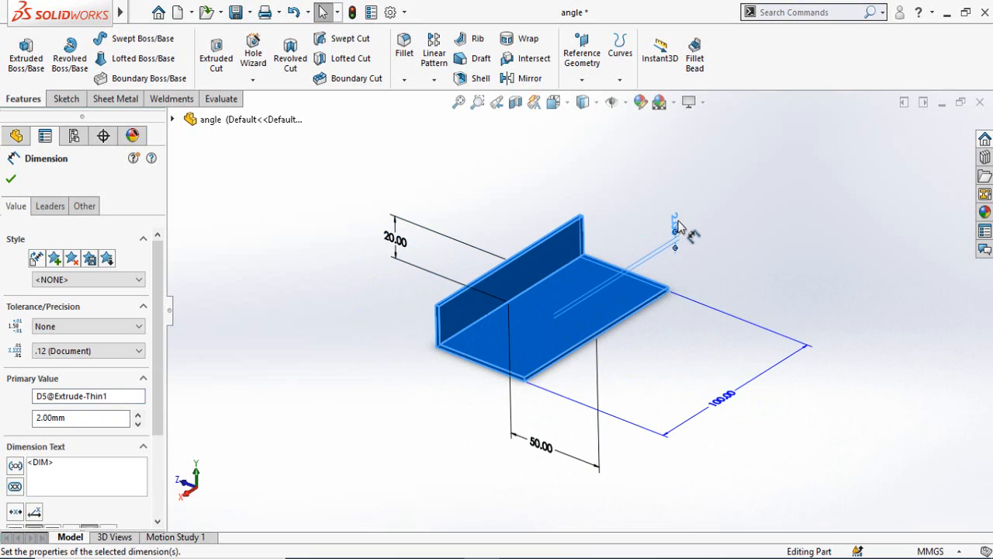
left_click_drag(48, 395, 24, 398)
type("T")
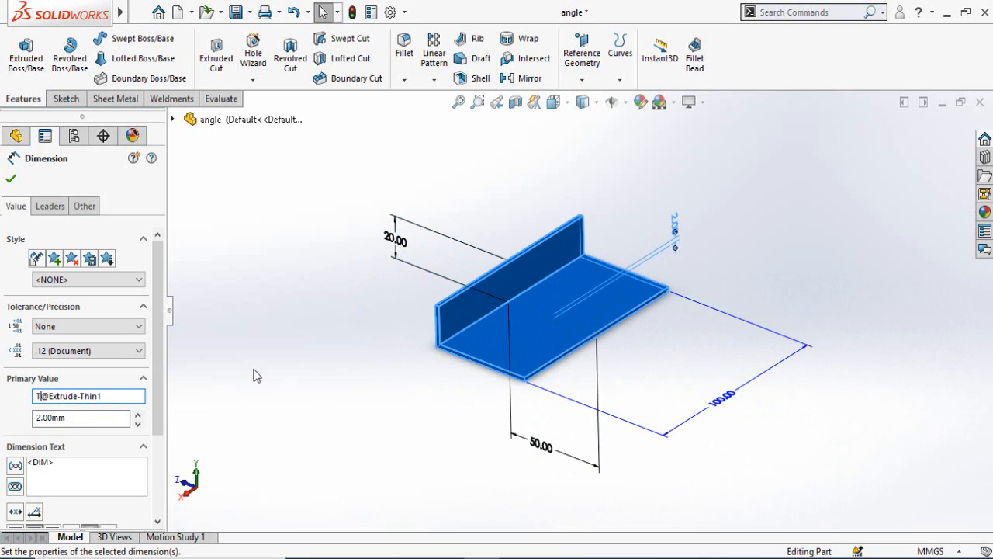
key("Return")
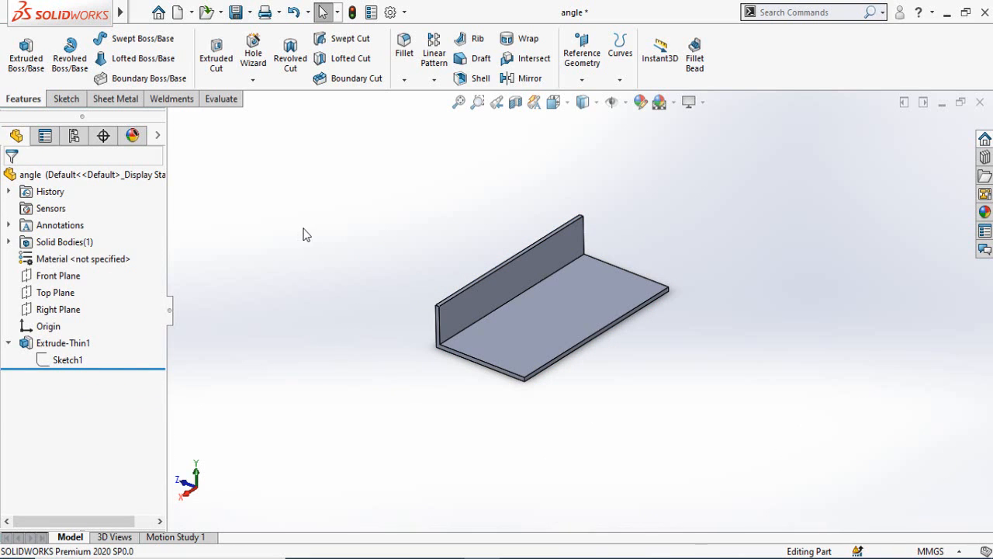
- Insert an auto-created design table with the dimensions W@Sketch1, H@Sketch1, L@Extrude-Thin1 and T@Extrude-Thin1, and return to the model
left_click(223, 12)
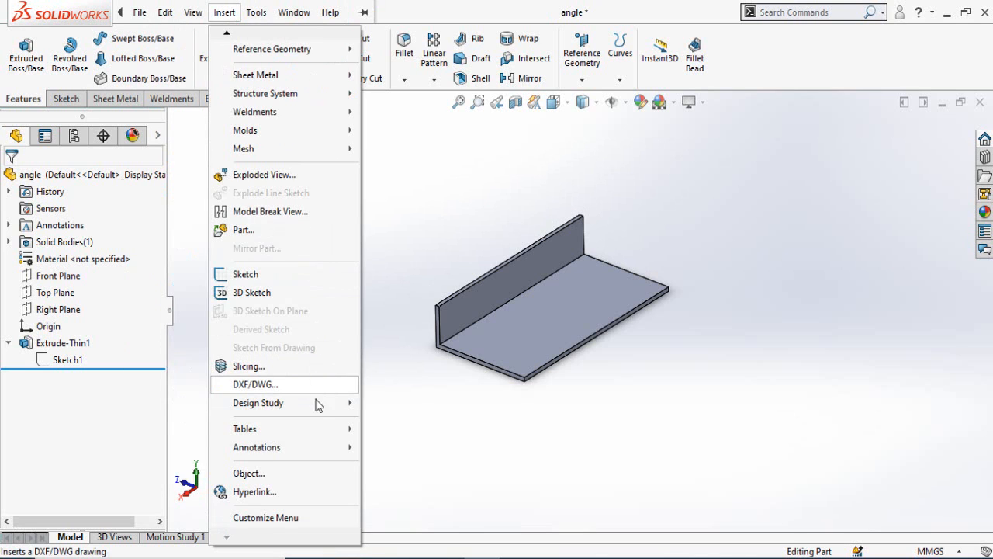
mouse_move(295, 437)
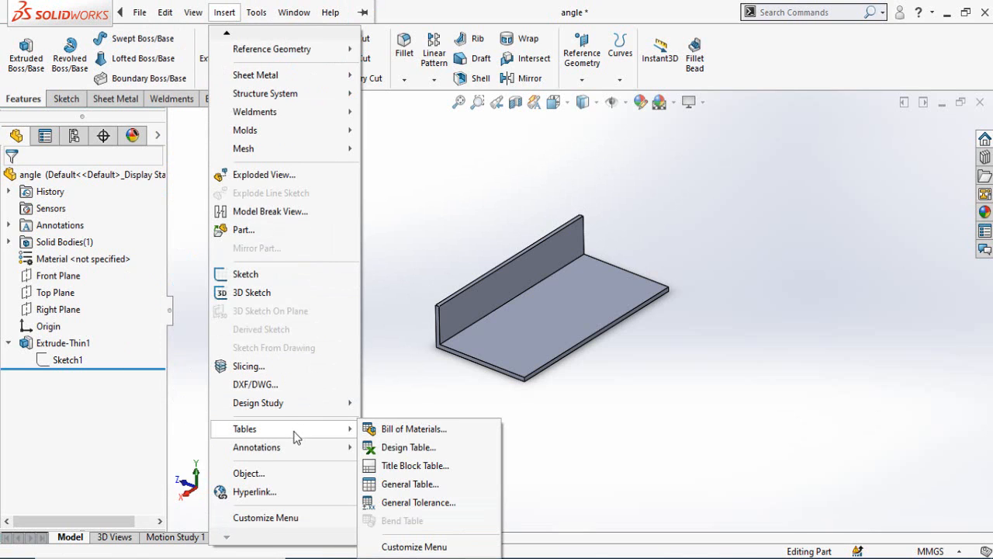
left_click(399, 449)
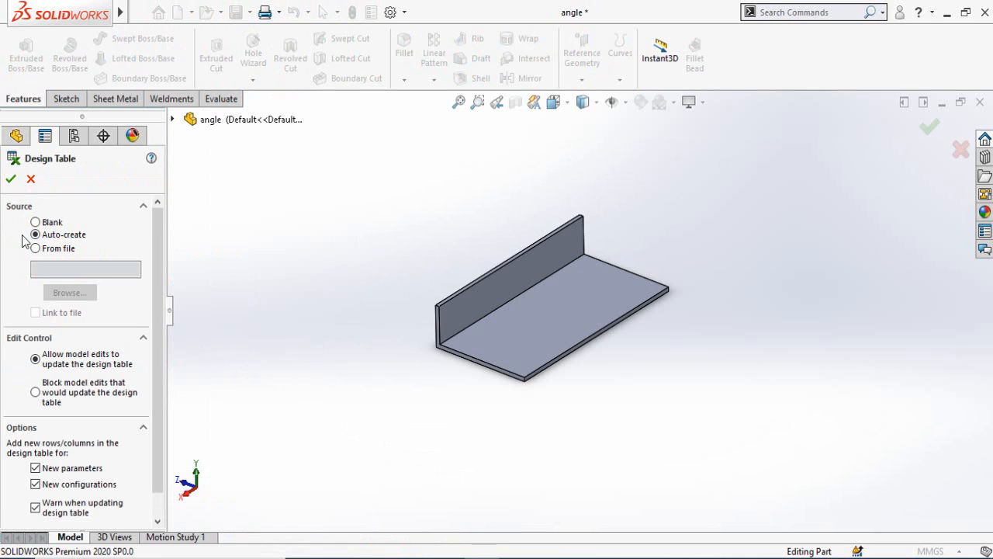
left_click(10, 180)
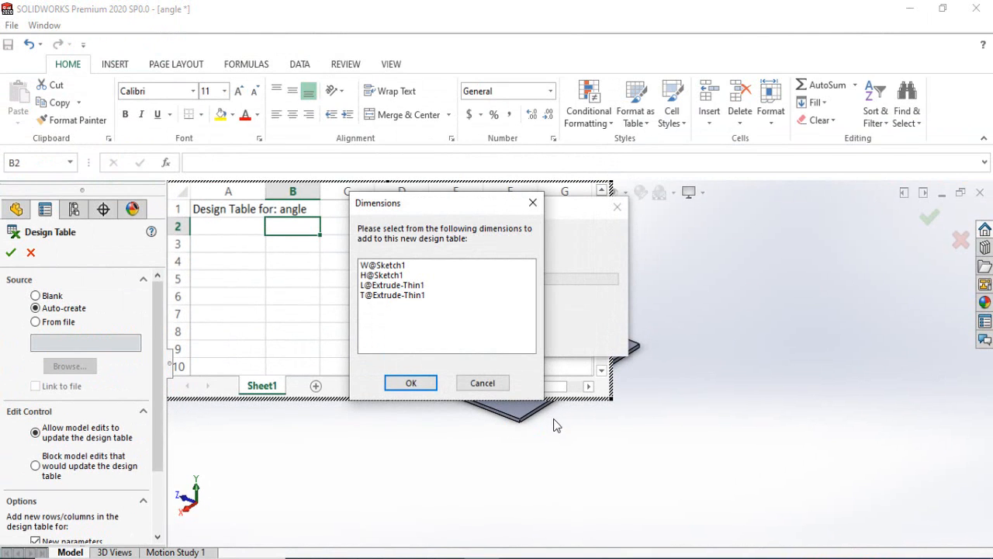
left_click_drag(406, 205, 440, 208)
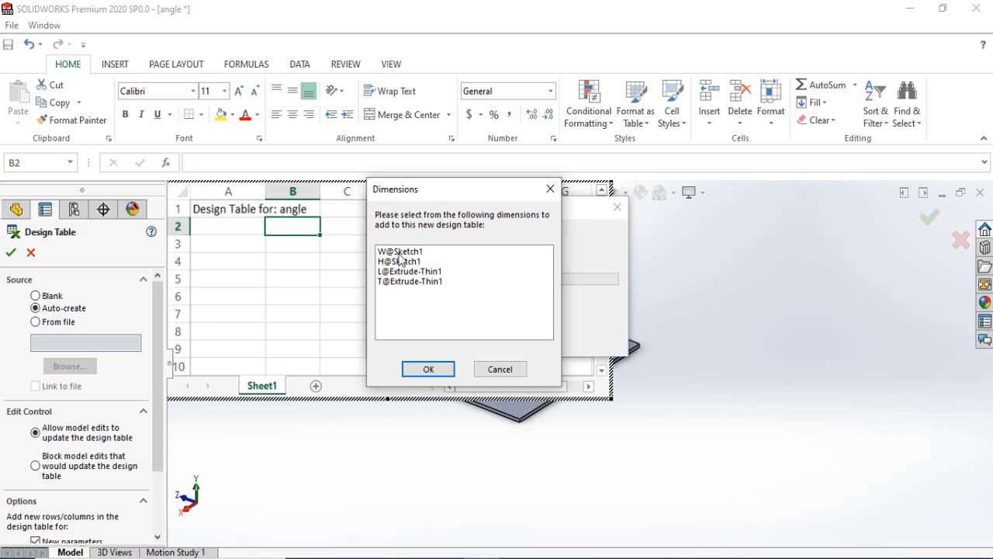
left_click_drag(398, 254, 412, 292)
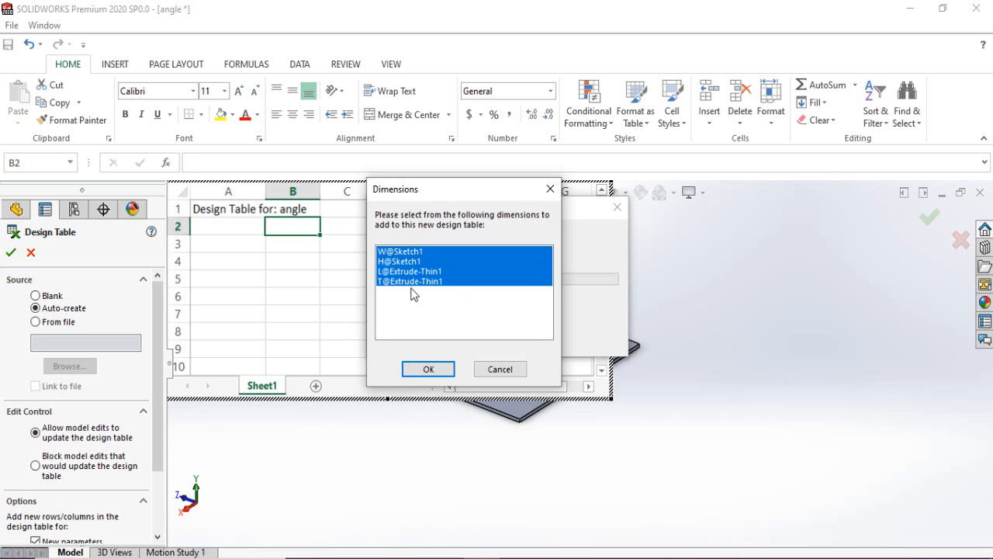
left_click(428, 368)
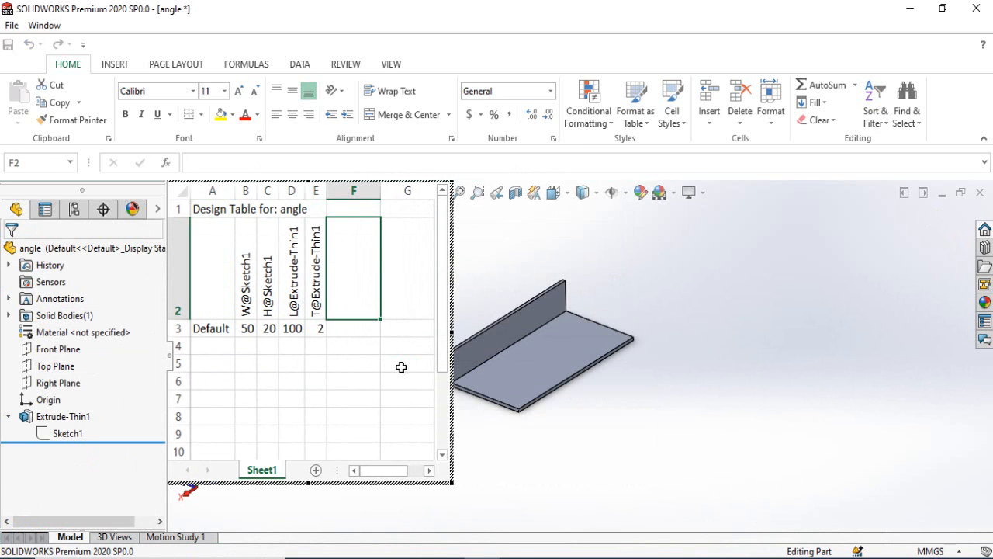
left_click(712, 268)
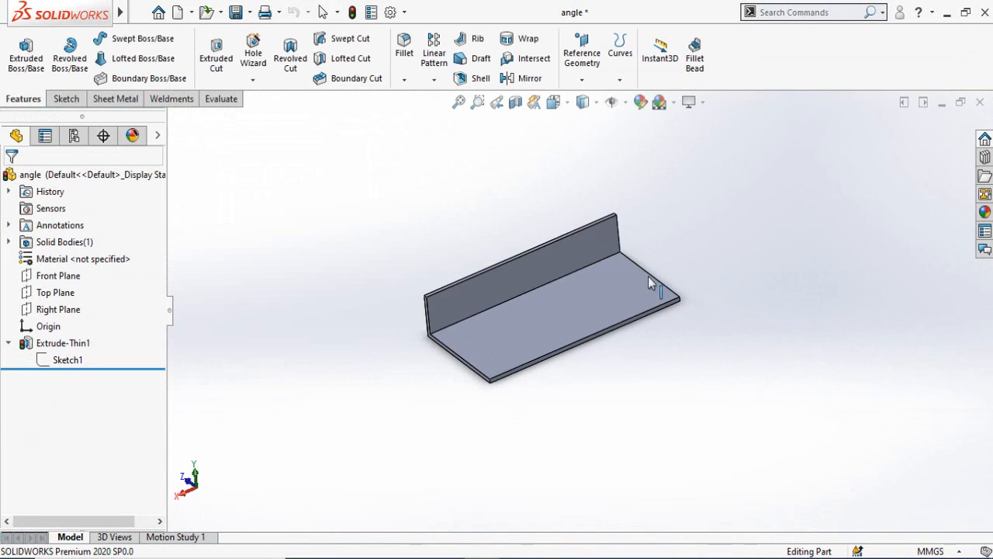
- Add a derived configuration named Door under the Default configuration
left_click(74, 140)
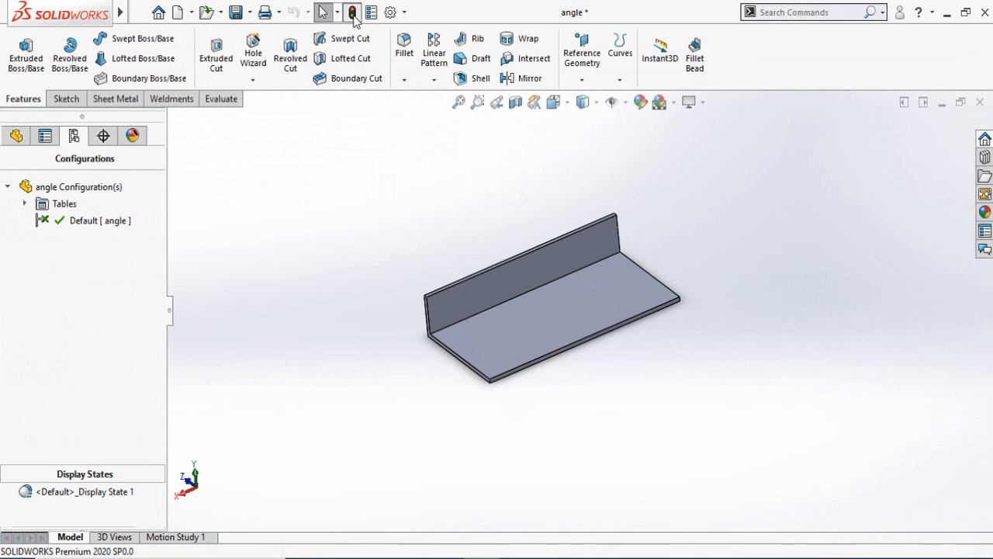
right_click(65, 224)
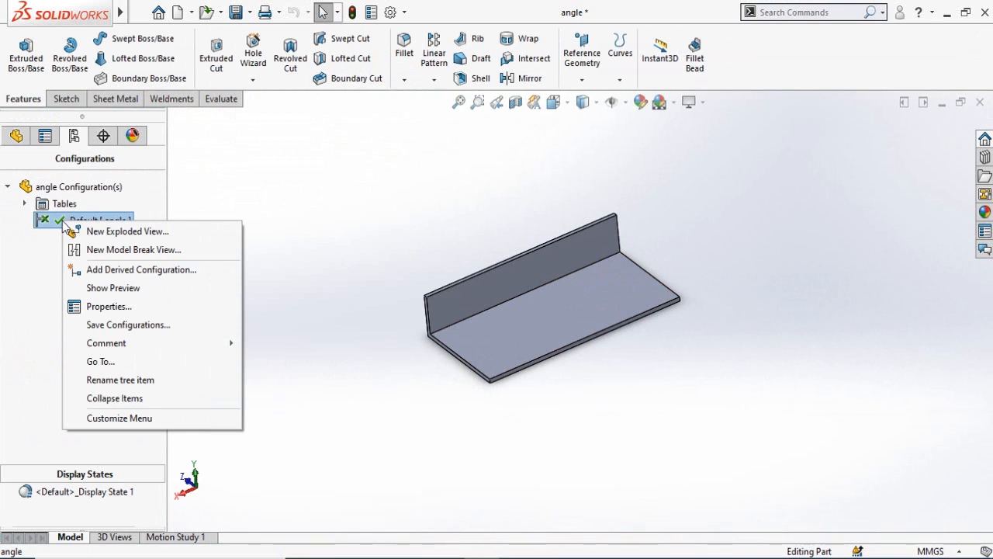
left_click(124, 270)
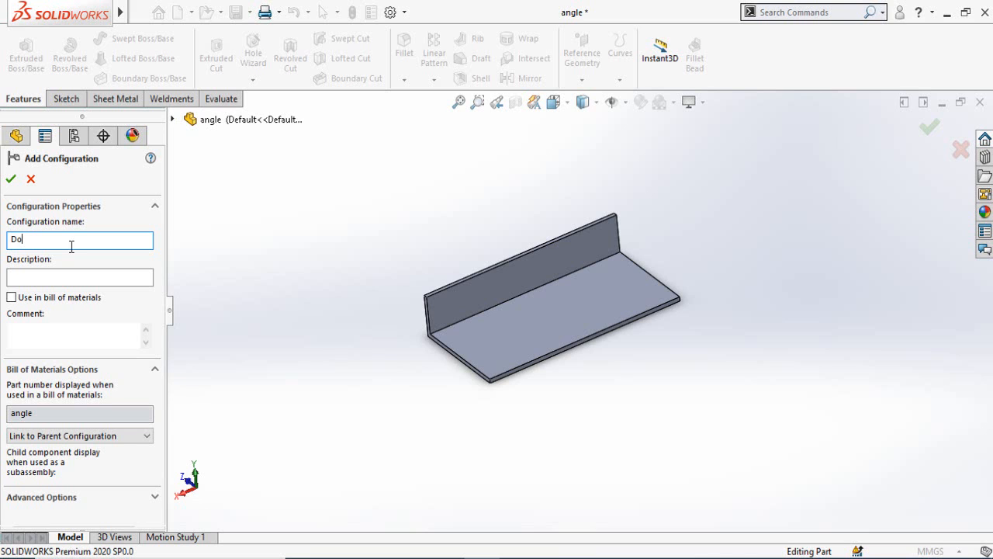
left_click(12, 180)
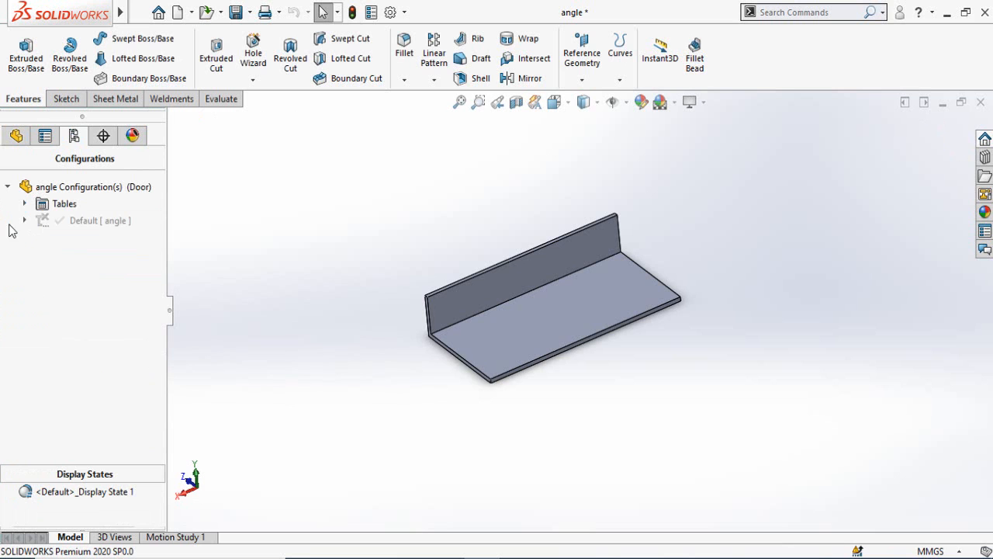
- Add a derived configuration named Window under the Default configuration
right_click(81, 222)
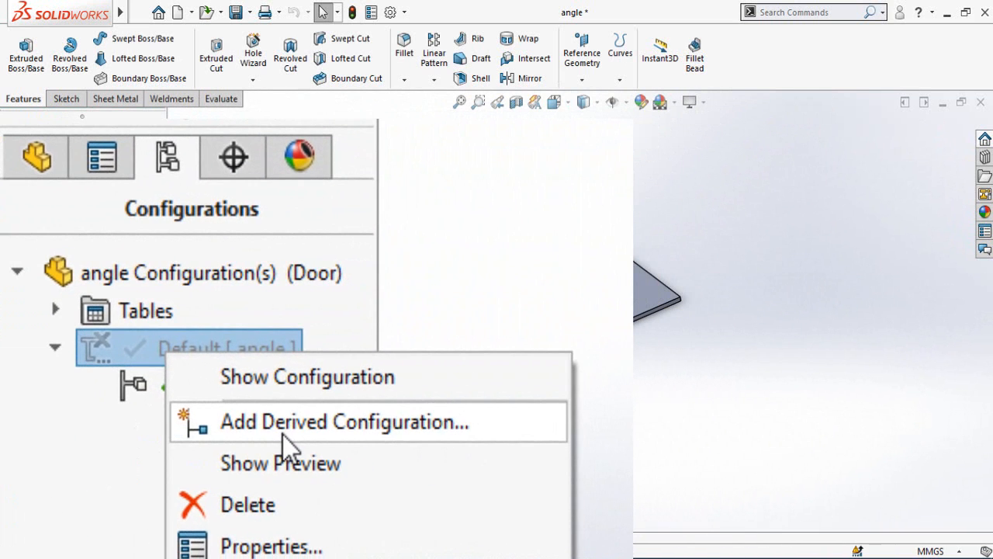
left_click(286, 427)
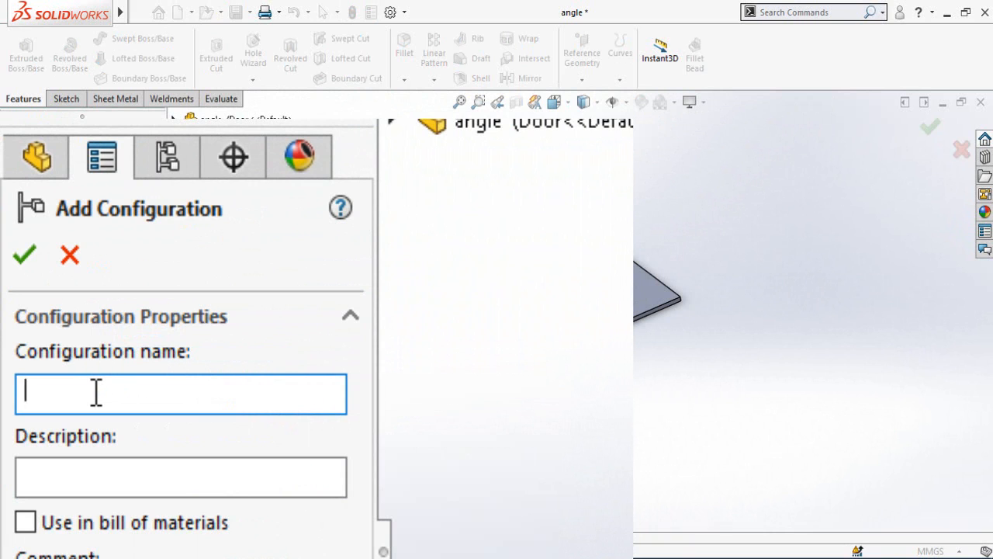
type("Window")
left_click(25, 256)
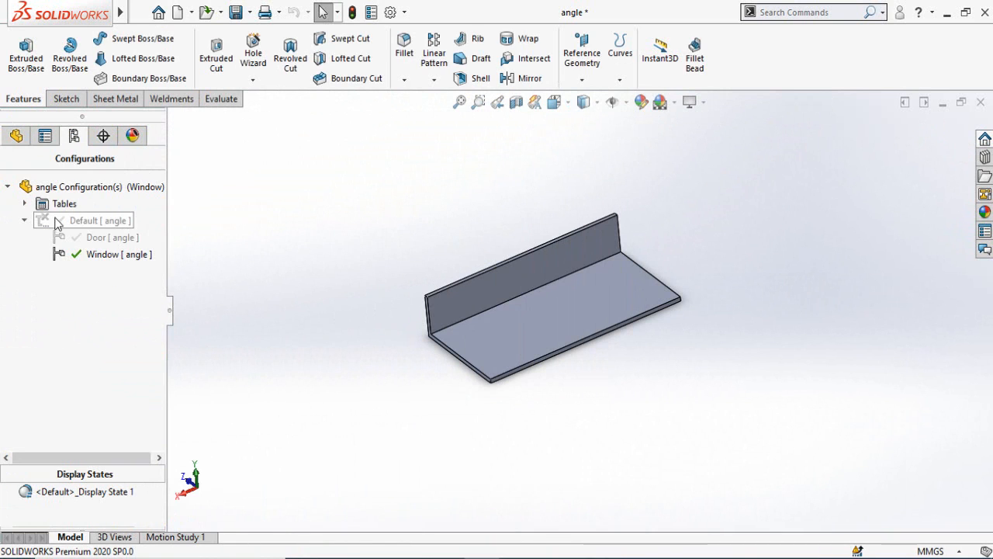
- Add a derived configuration named Almirah under the Default configuration
right_click(69, 221)
left_click(101, 244)
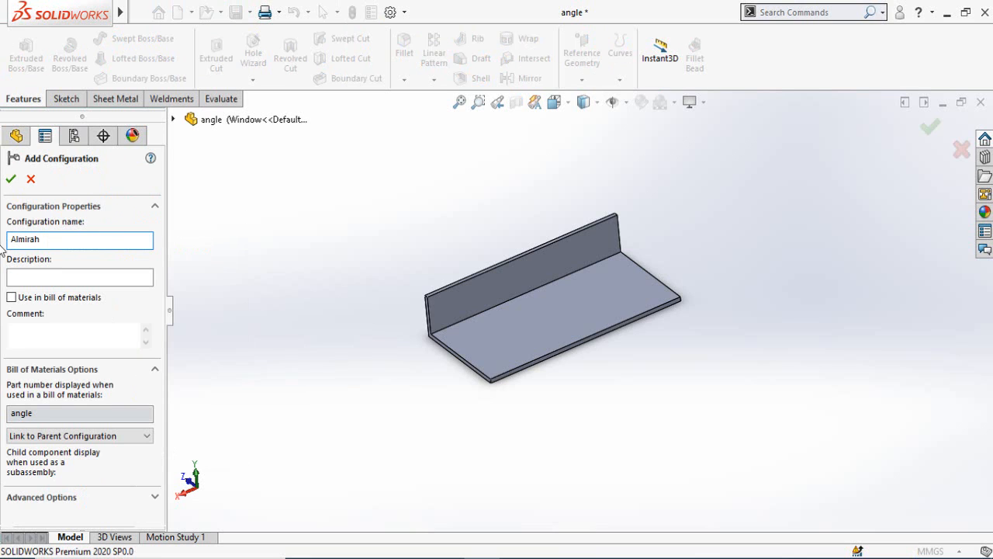
left_click(10, 179)
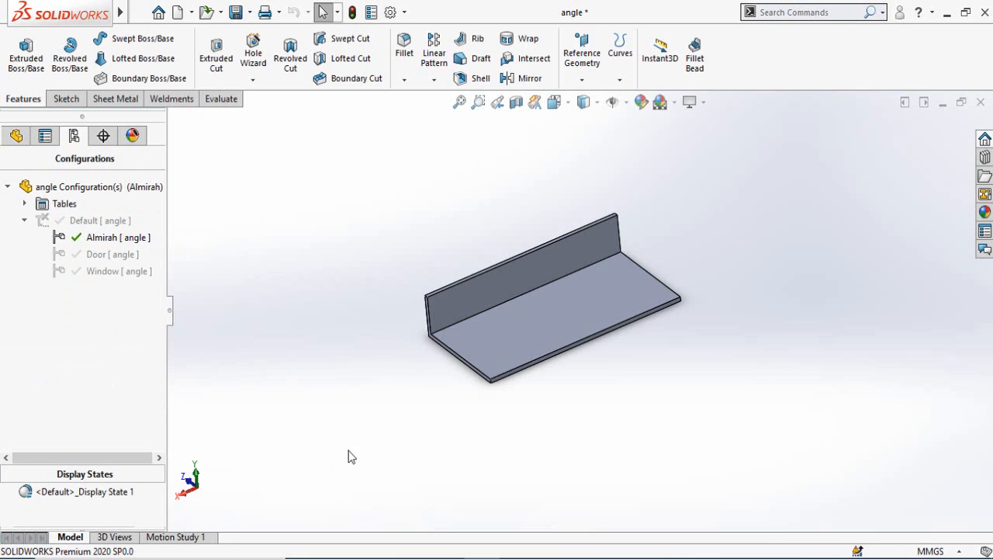
- Open the design table for editing and add rows for the Almirah, Door and Window configurations
left_click(25, 204)
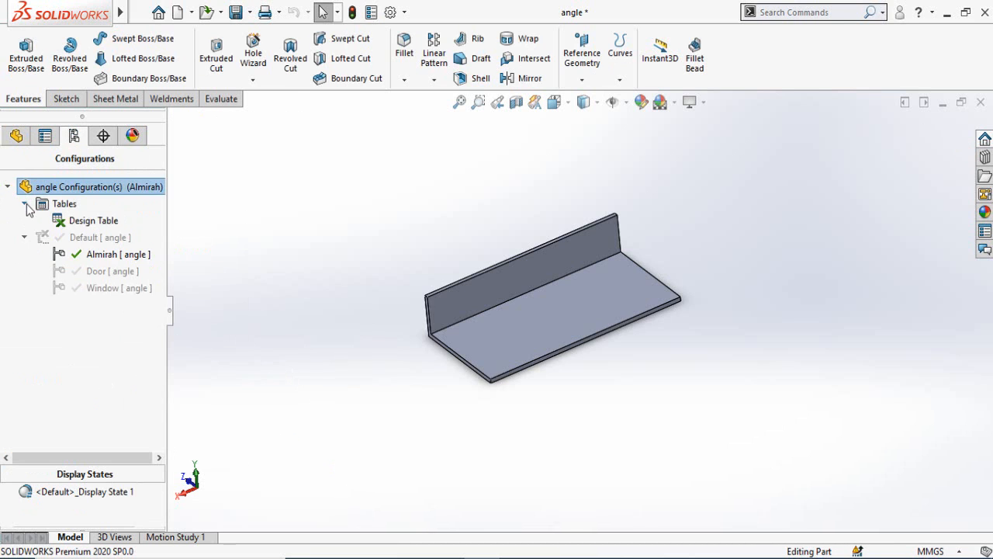
right_click(74, 225)
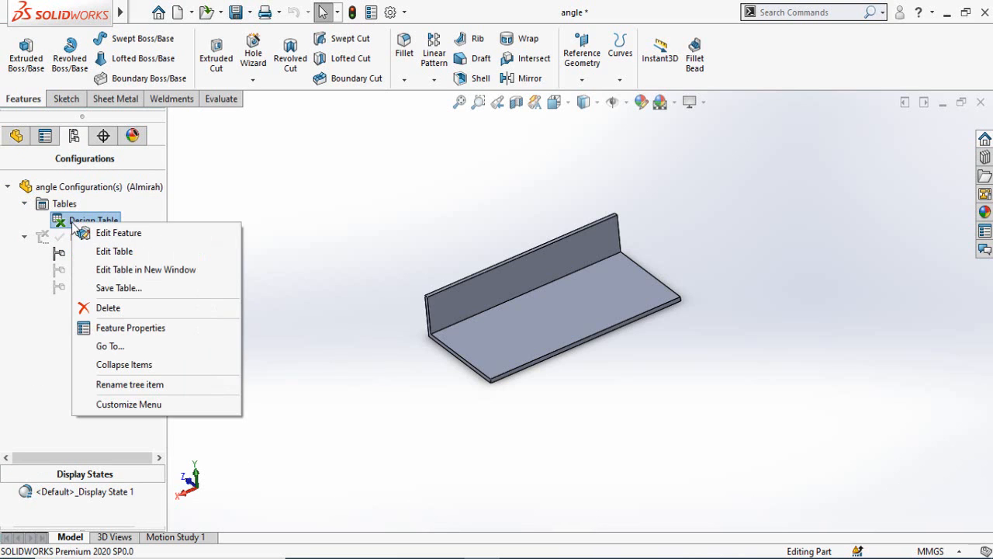
left_click(124, 256)
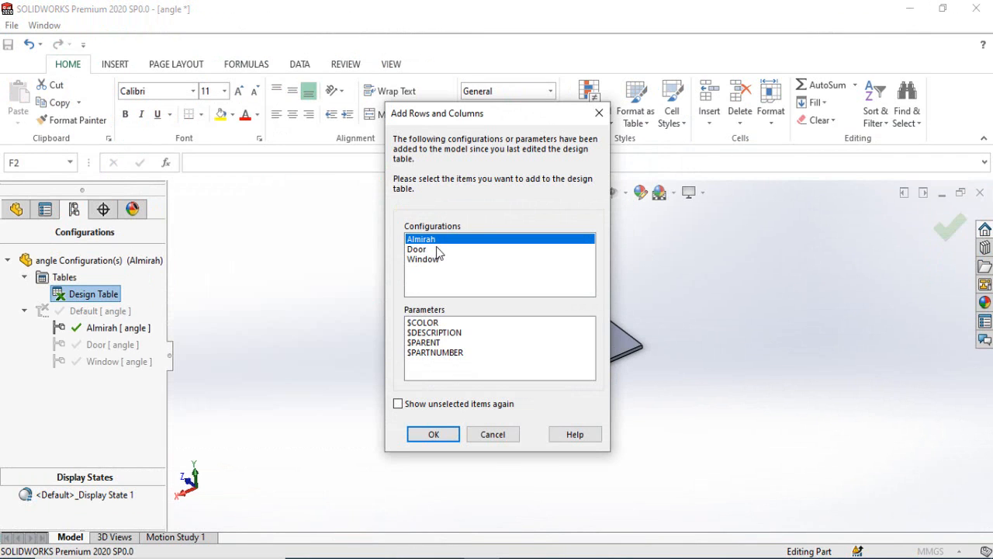
left_click(416, 249, "ctrl")
left_click(424, 259, "ctrl")
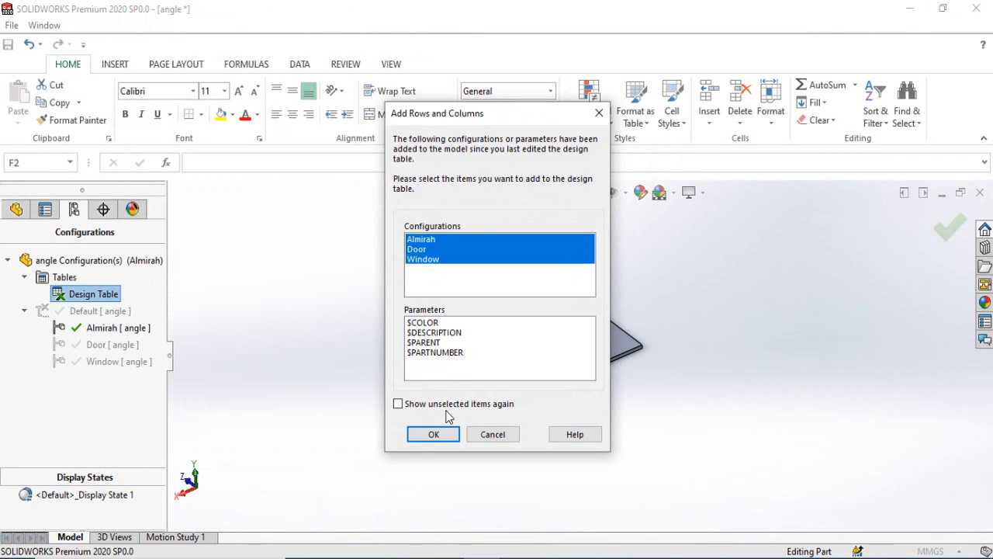
left_click(432, 435)
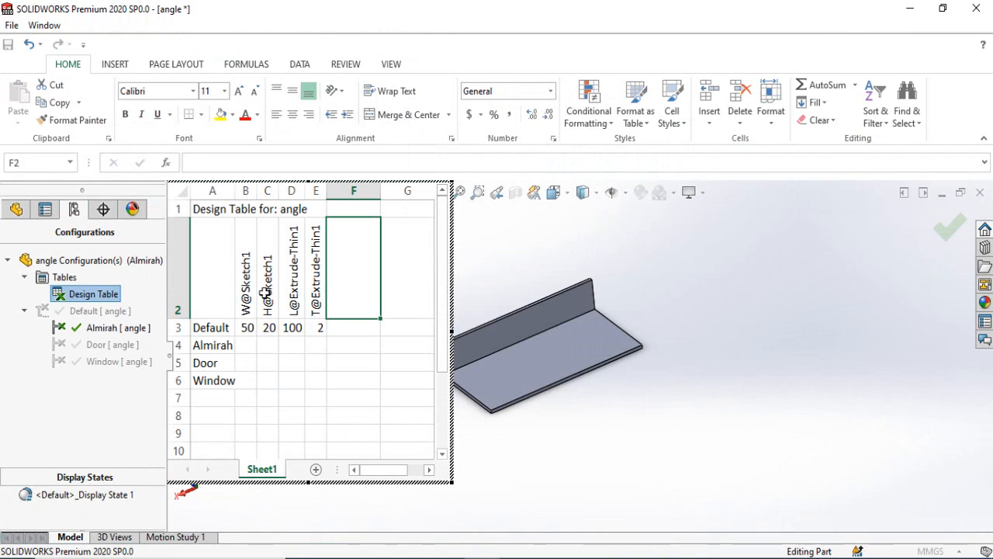
- Widen the configuration name column of the design table and close the table
left_click_drag(234, 195, 270, 195)
left_click(350, 346)
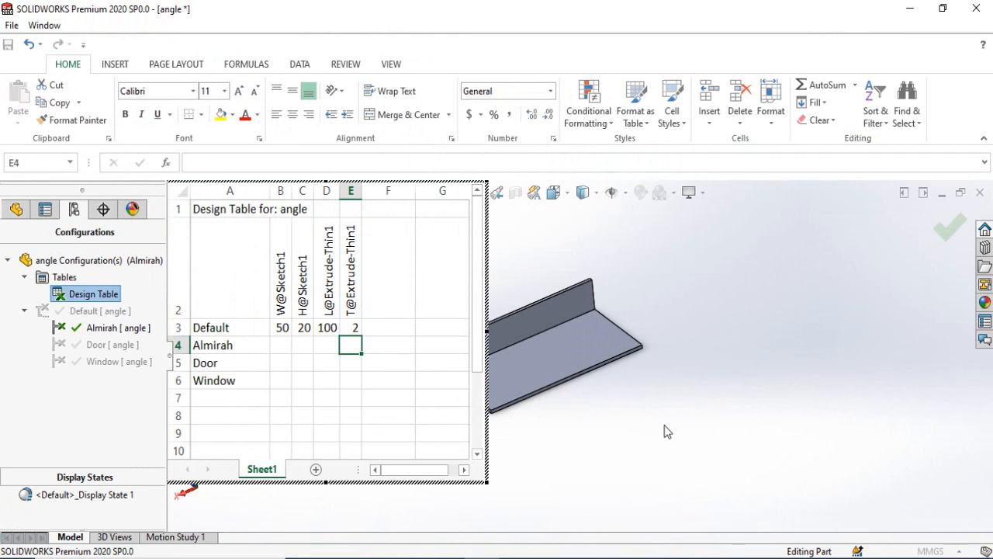
left_click(660, 408)
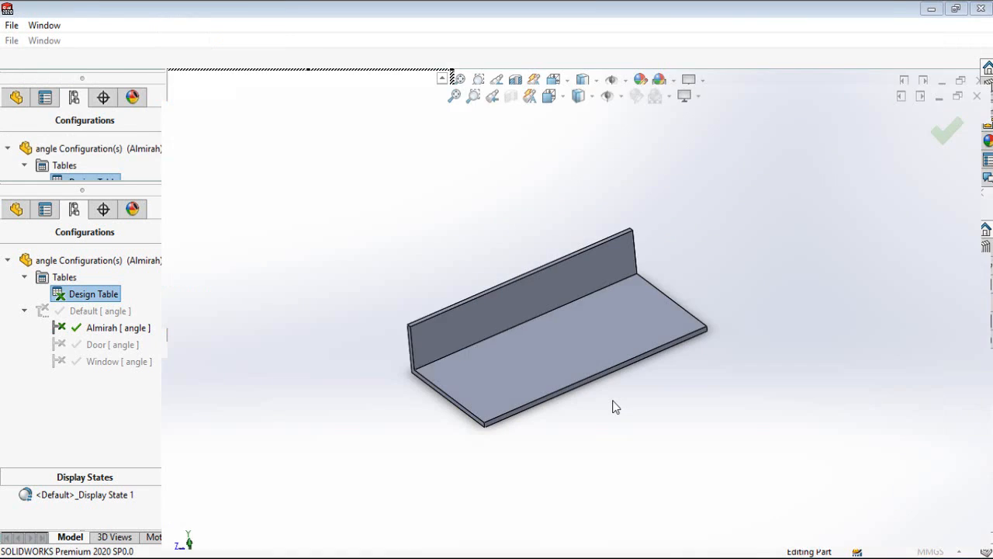
- Edit the design table in a separate Excel window, enter dimension values for the Almirah configuration and return to the updated part
right_click(80, 221)
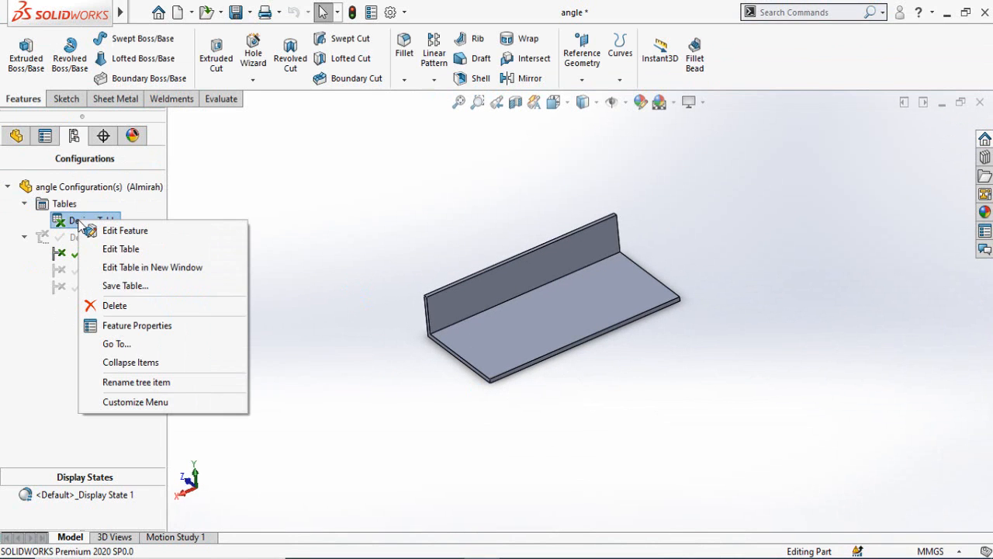
left_click(122, 270)
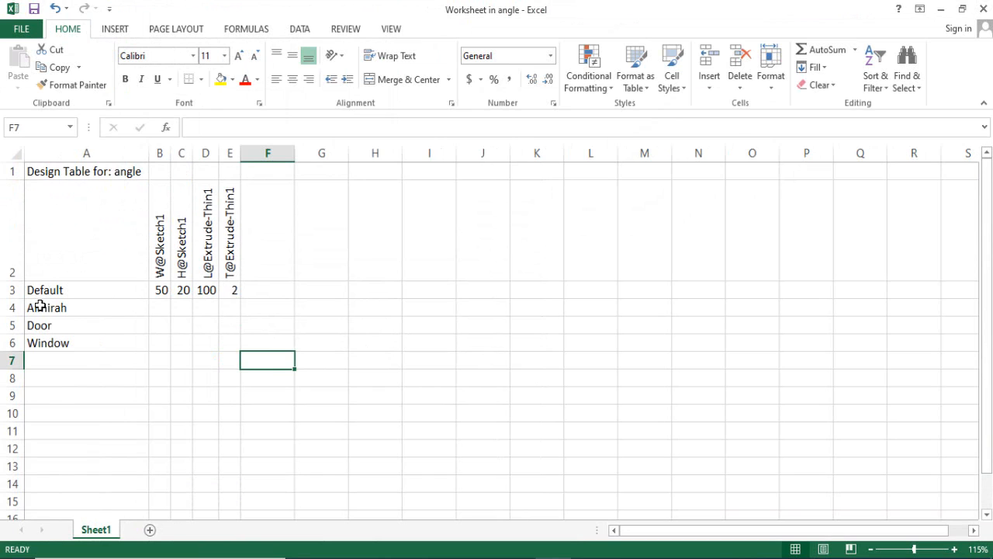
left_click_drag(40, 306, 39, 343)
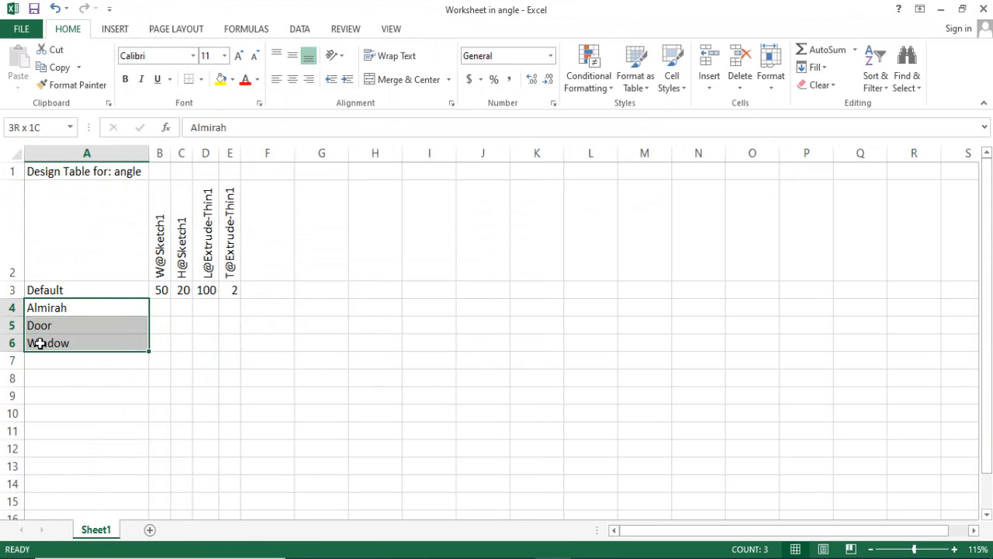
left_click(161, 310)
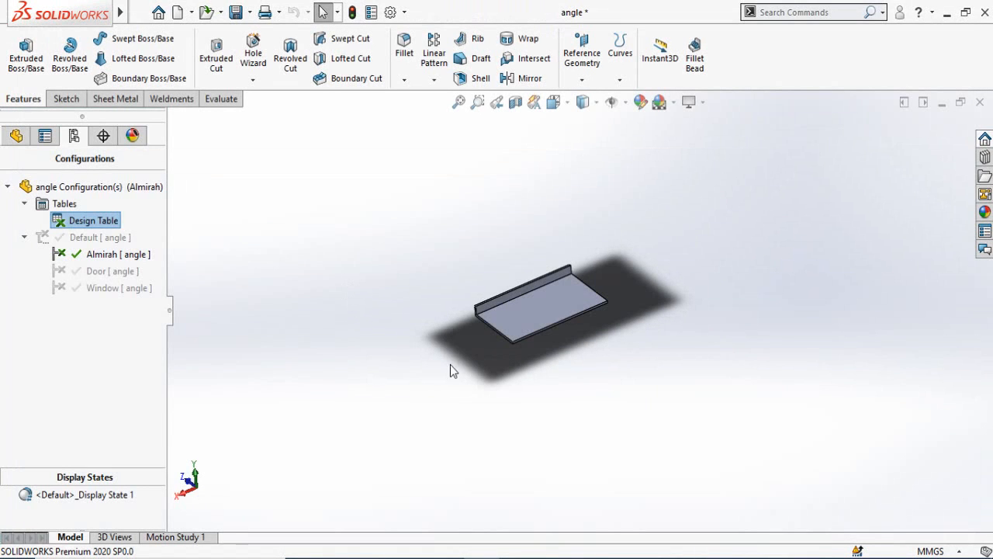
scroll(640, 292, "down", 5)
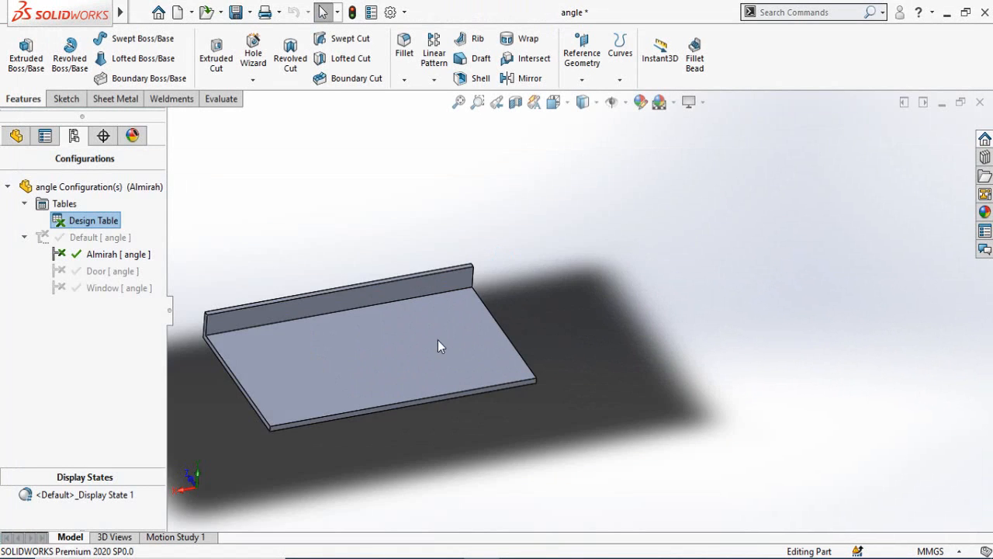
- Inspect the Almirah configuration in 3D, activate the Door configuration for comparison, and switch back to Almirah
middle_click_drag(438, 339, 414, 343)
scroll(413, 342, "up", 2)
scroll(400, 365, "down", 1)
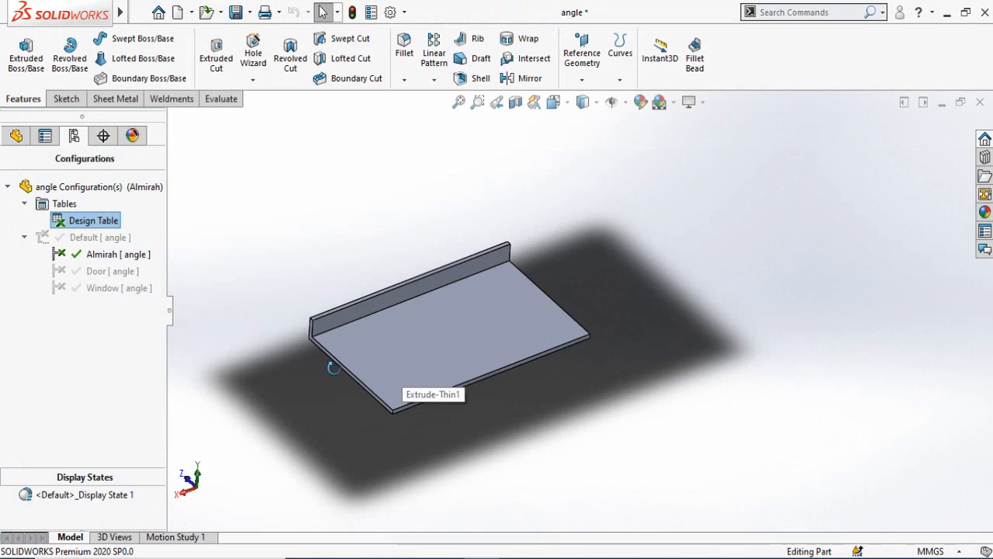
middle_click_drag(335, 368, 337, 352)
scroll(287, 377, "up", 1)
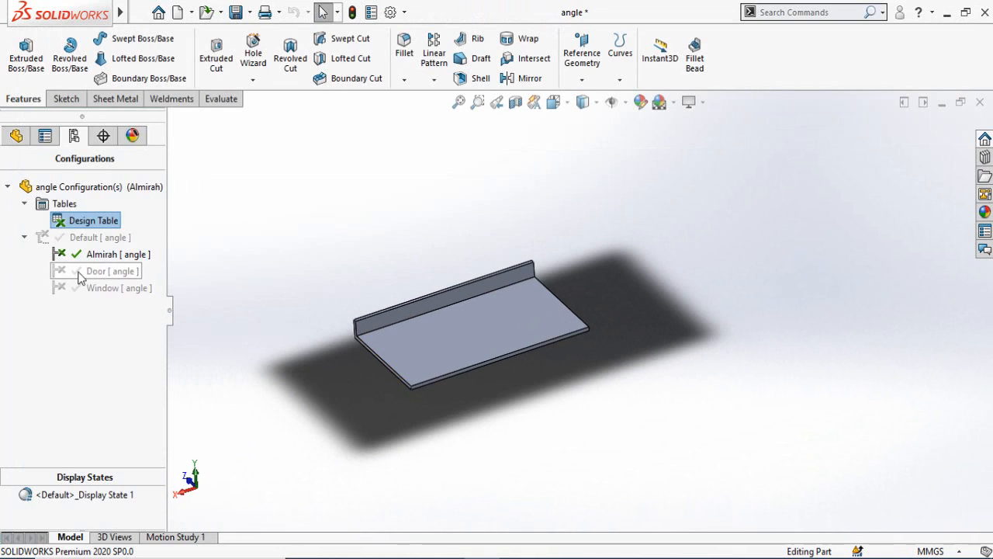
double_click(83, 273)
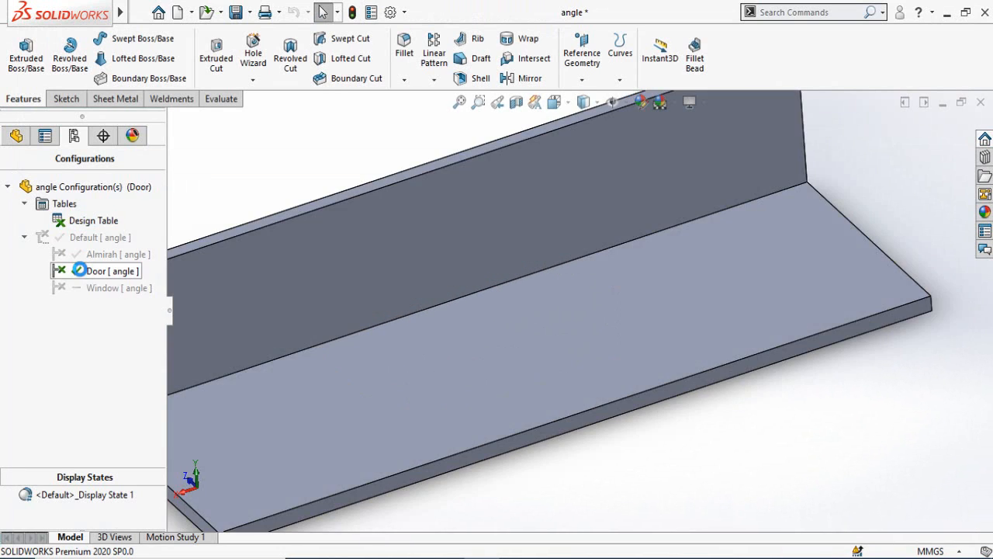
scroll(416, 386, "up", 3)
double_click(116, 254)
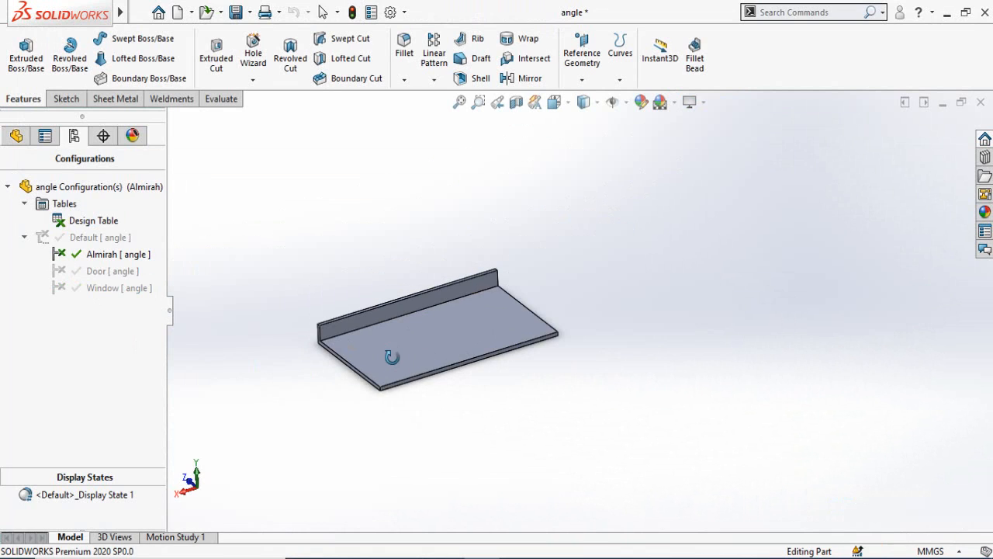
left_click(16, 136)
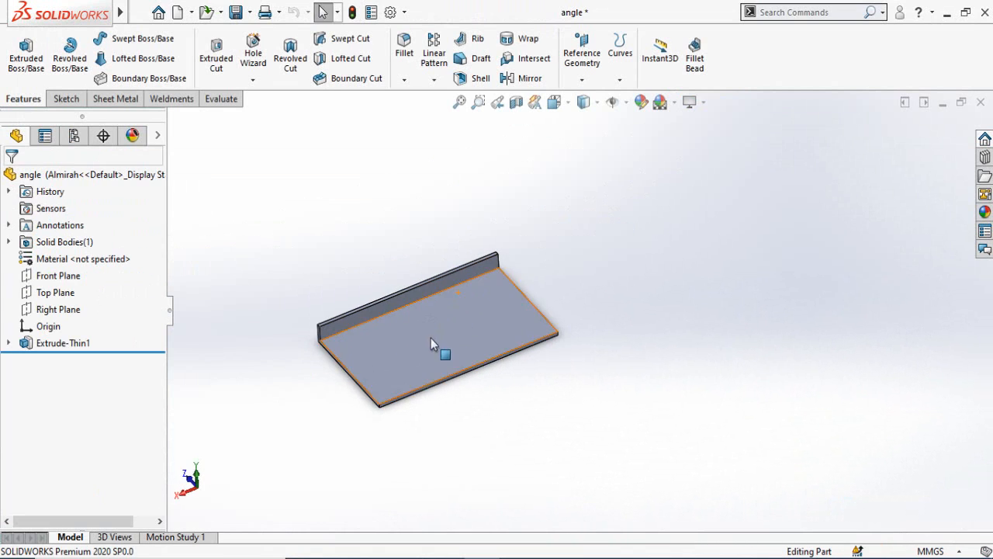
- Create a drawing from the NEW DRAWINGS TEMPLATE set and place a dimensioned main view and two projected views of the Almirah configuration
key("ctrl+n")
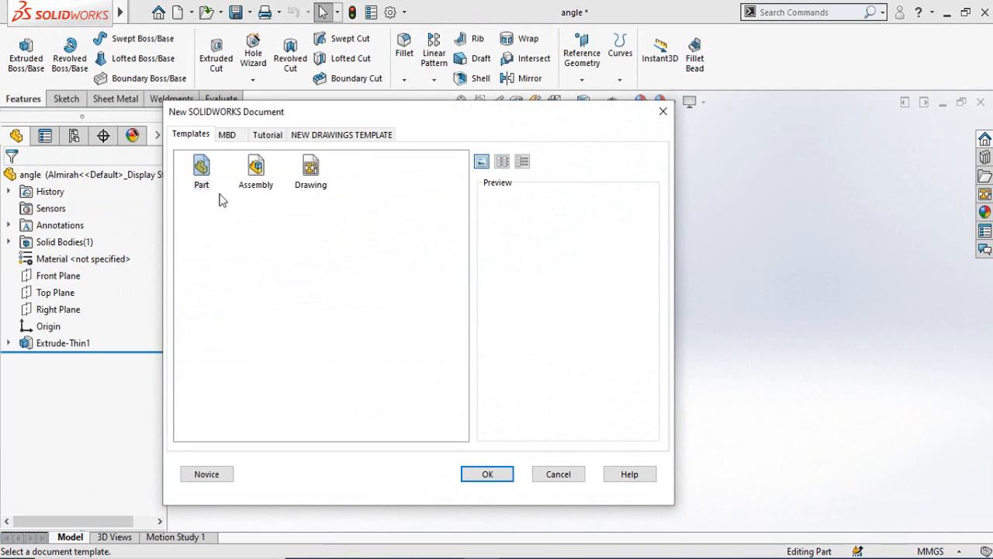
left_click(341, 134)
double_click(203, 227)
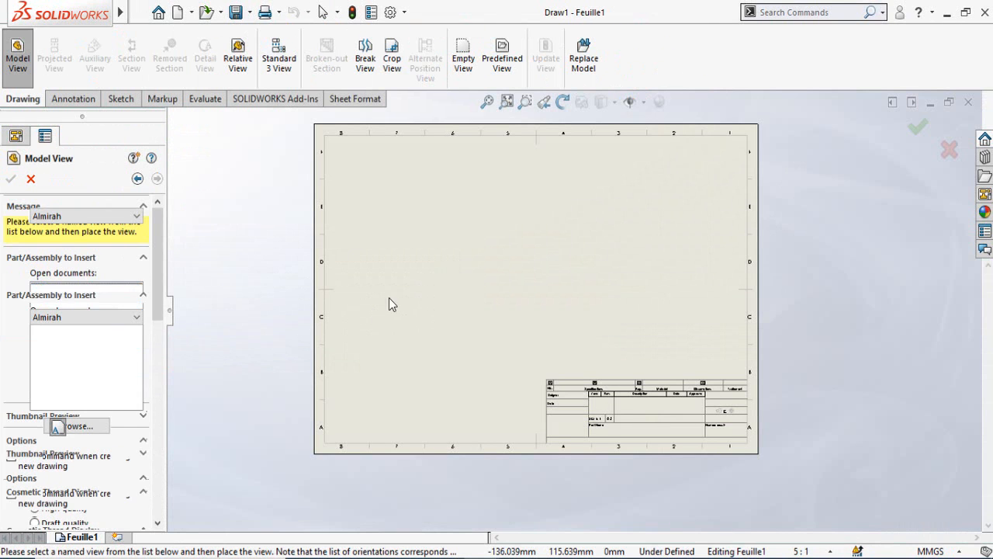
scroll(159, 415, "down", 5)
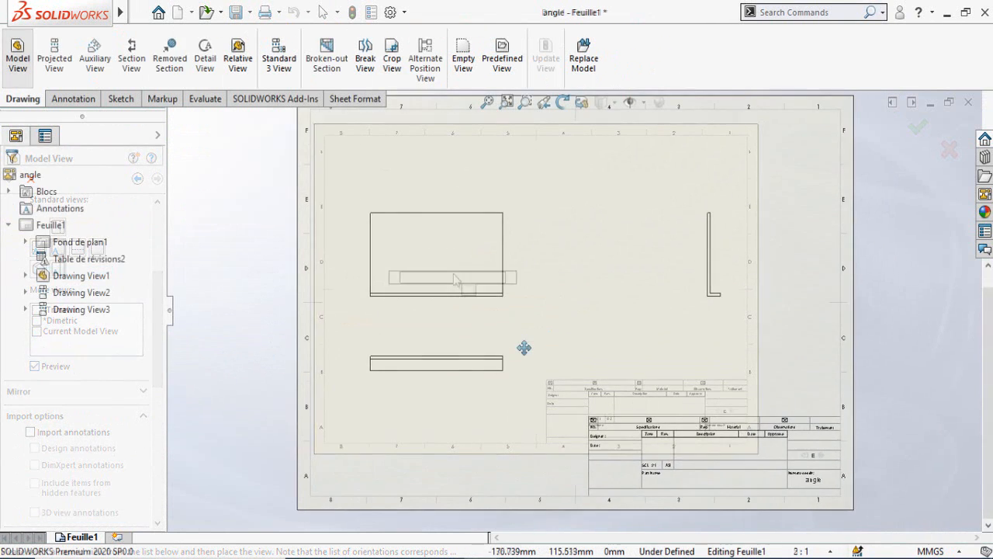
mouse_move(500, 318)
left_mouse_down()
mouse_move(539, 313)
mouse_move(529, 308)
left_mouse_up()
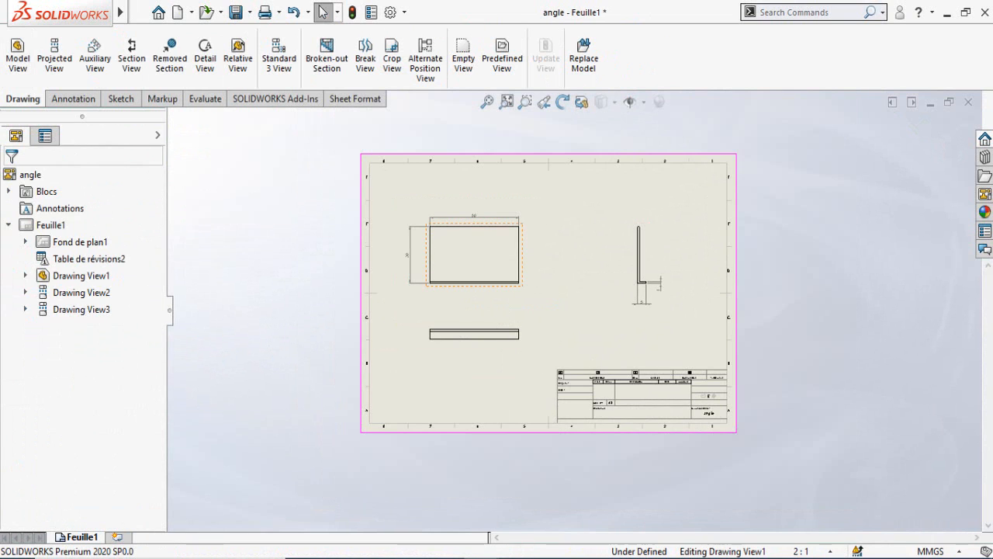
- Enlarge the drawing views to fill the sheet and remove the projected view below the main view
left_click(483, 271)
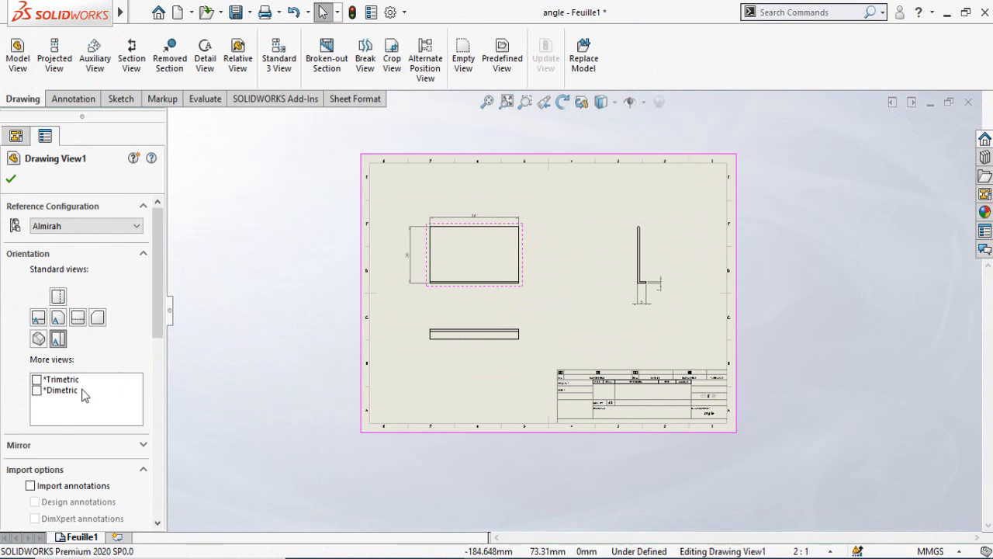
scroll(2, 380, "down", 4)
scroll(2, 384, "down", 3)
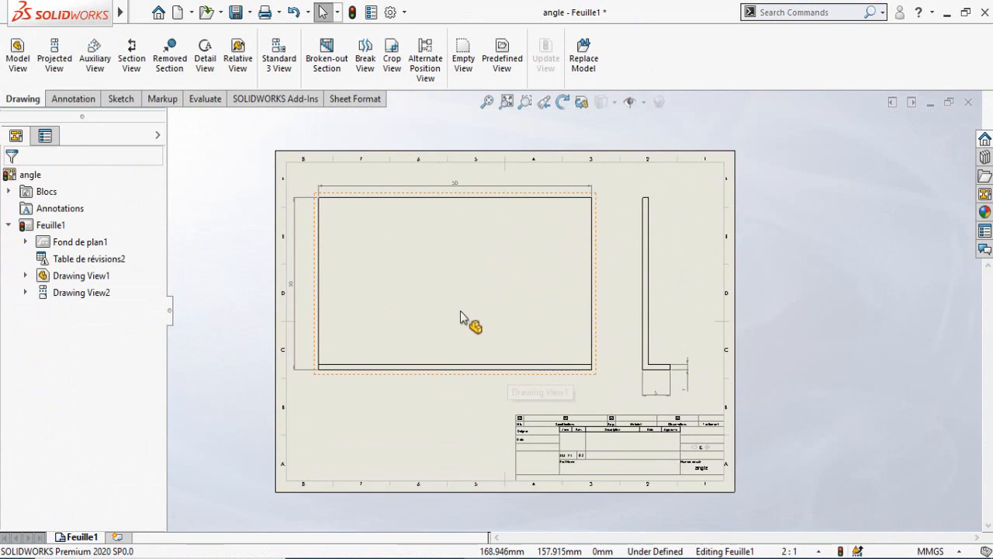
- Move the vertical dimension closer to the main view's left edge
left_click_drag(299, 305, 311, 304)
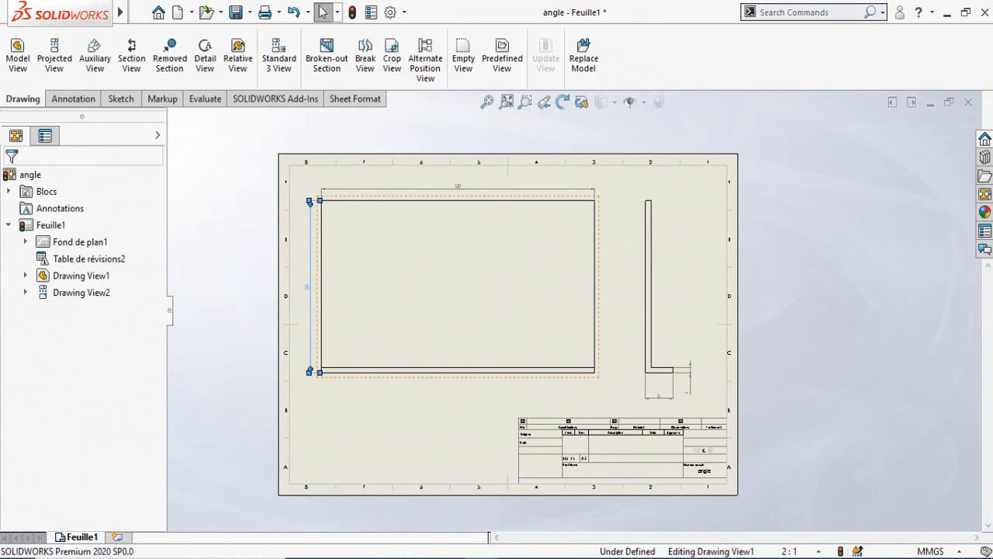
left_click(415, 425)
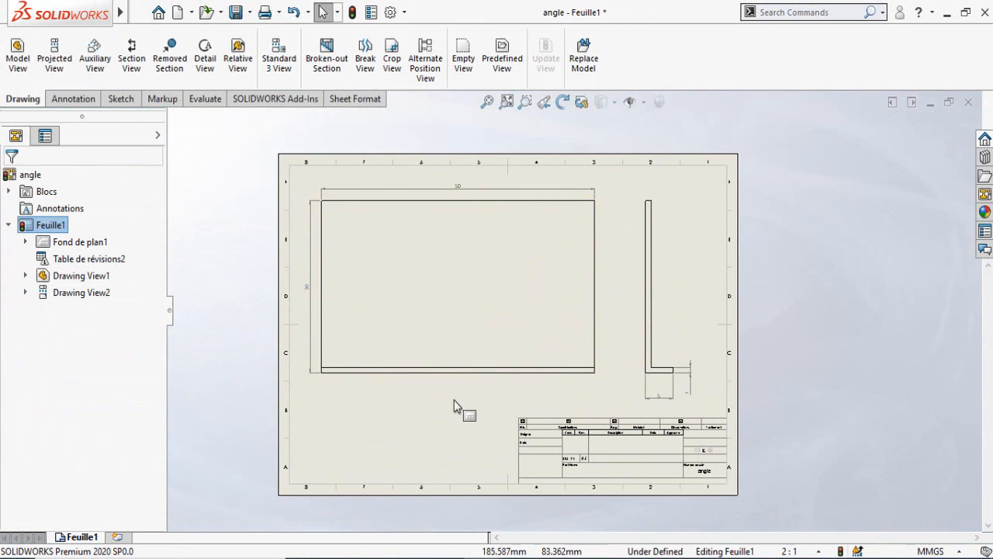
middle_click_drag(448, 397, 437, 388)
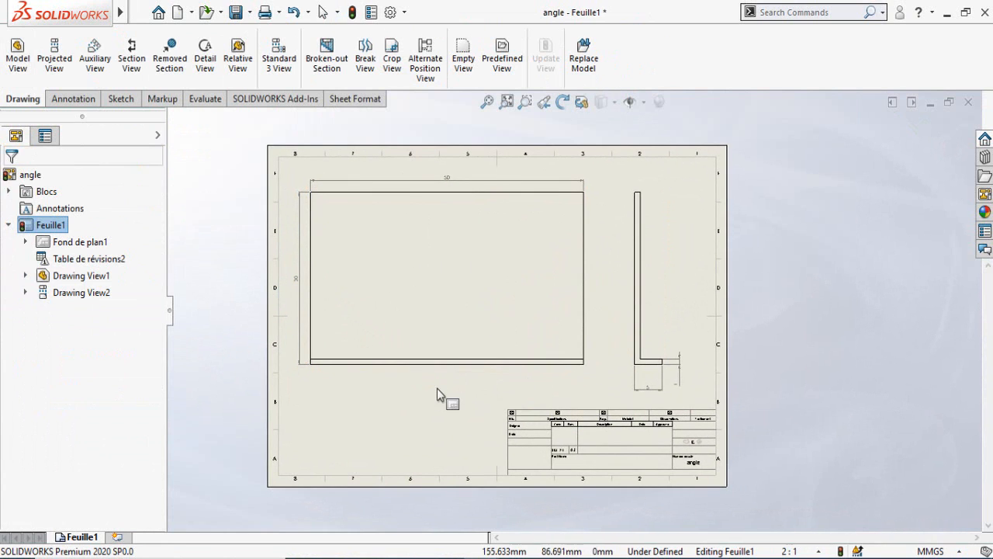
- Place an empty note on the sheet below the main view
left_click(71, 101)
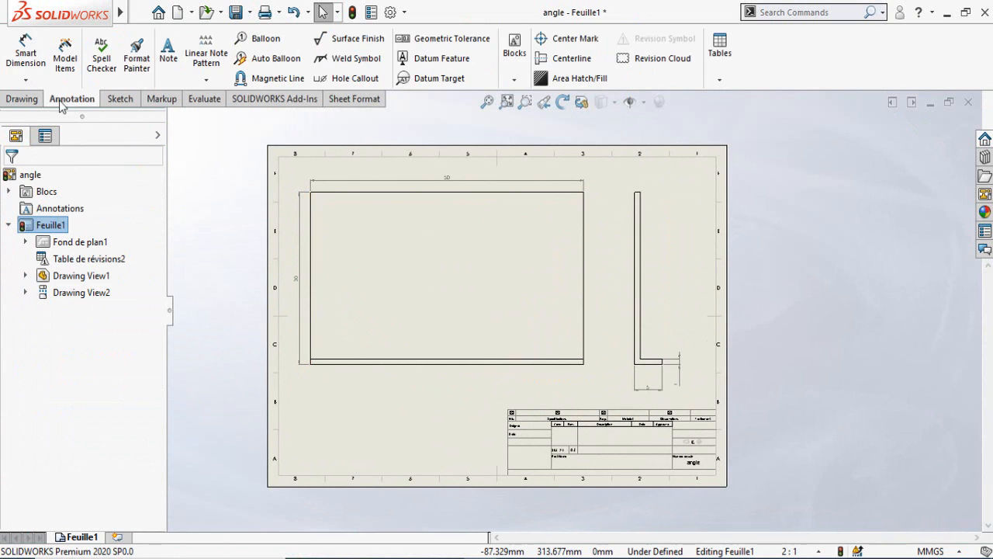
left_click(169, 51)
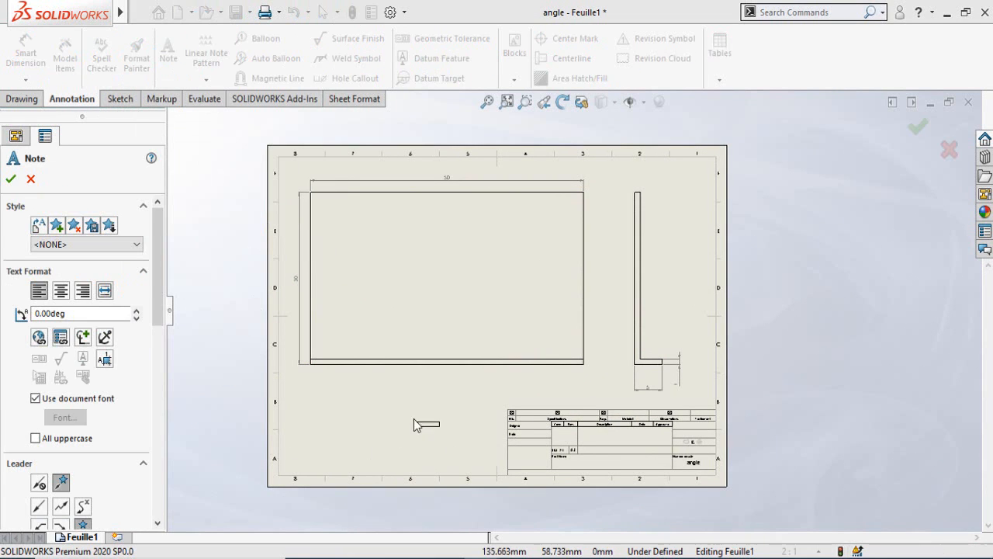
scroll(407, 431, "down", 2)
left_click(374, 390)
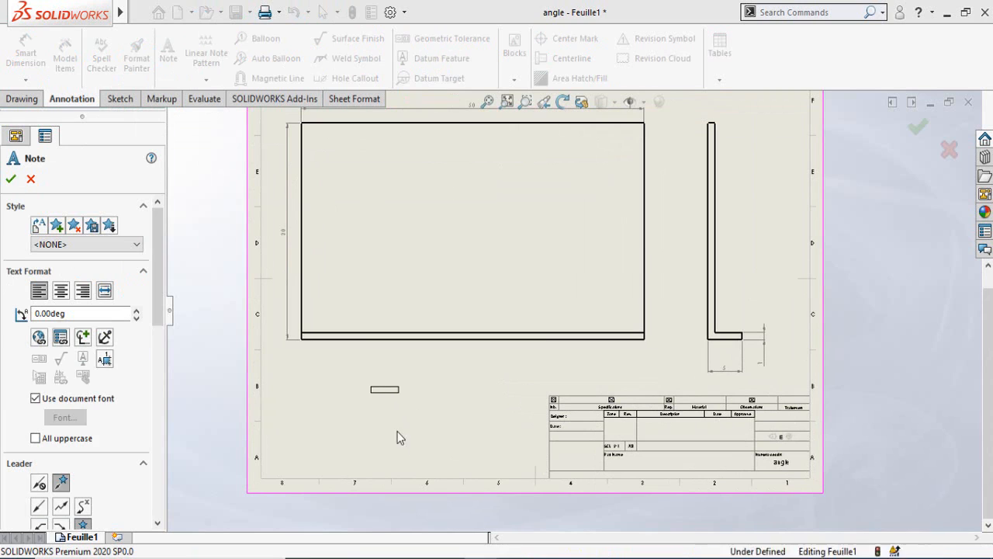
left_click(11, 180)
middle_click_drag(374, 395, 388, 381)
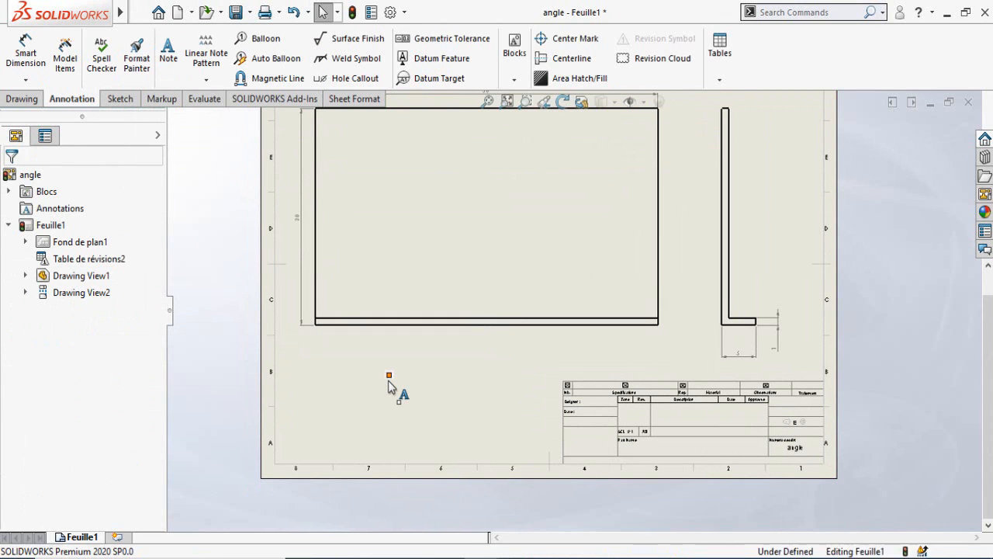
- Link the empty note to the SW-Configuration Name property of the model in the drawing view specified in Sheet Properties
left_click(389, 374)
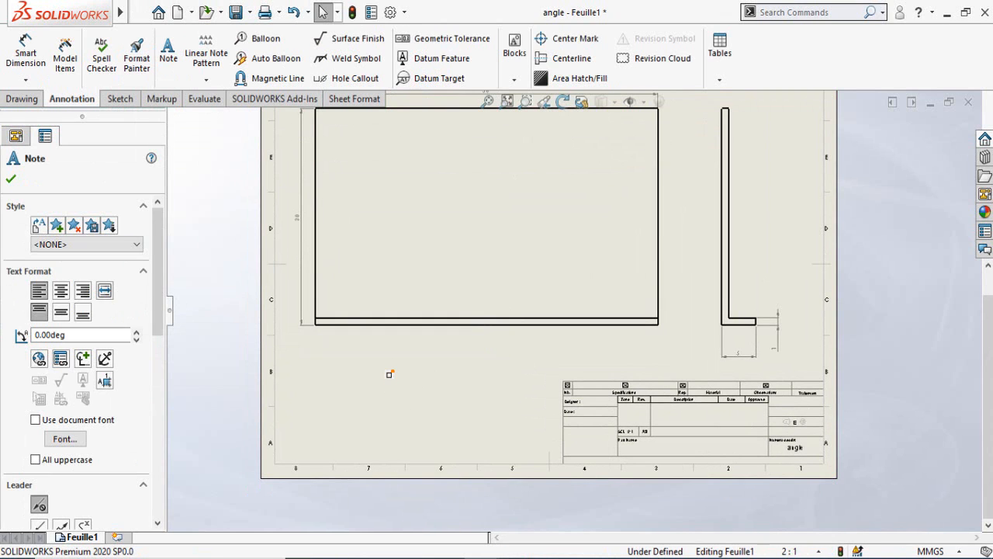
left_click(60, 361)
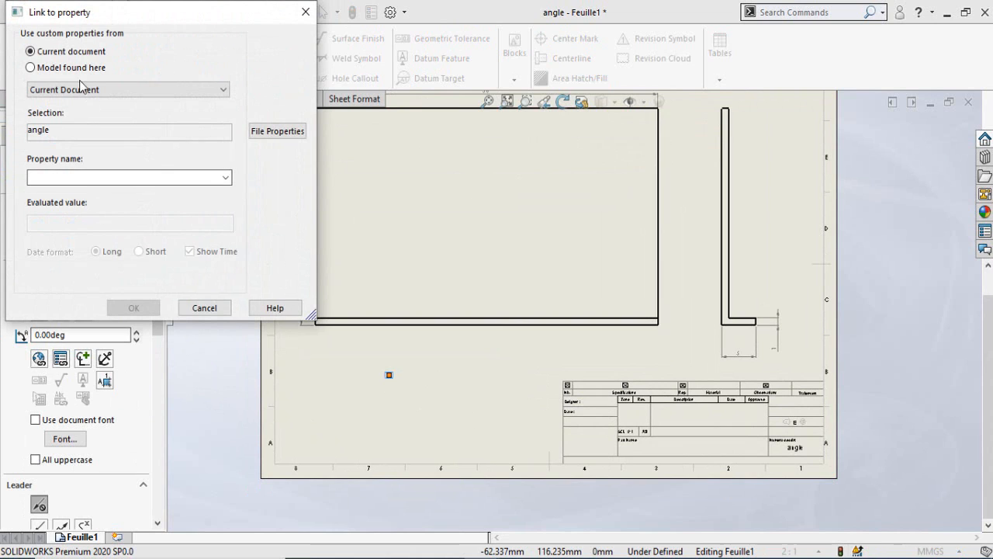
left_click(31, 68)
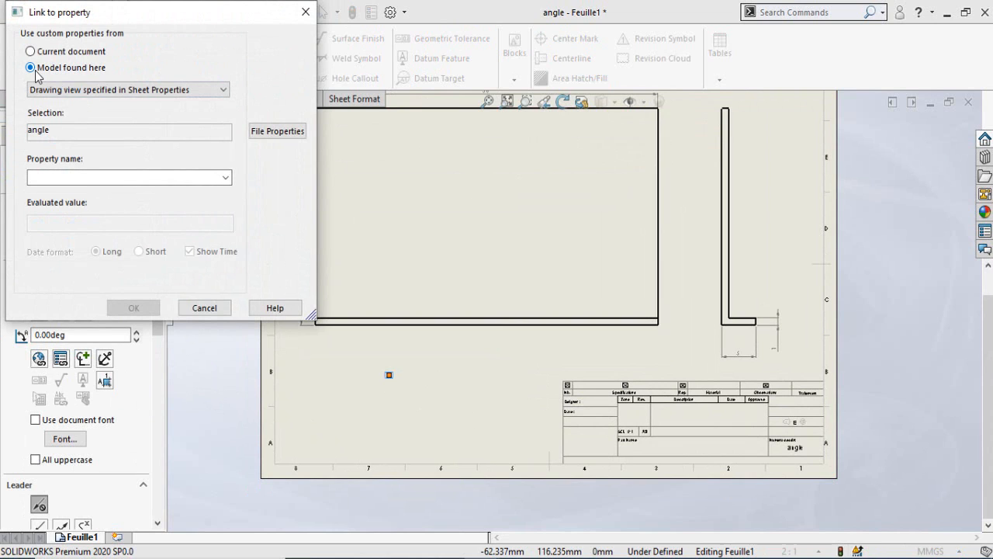
left_click(225, 178)
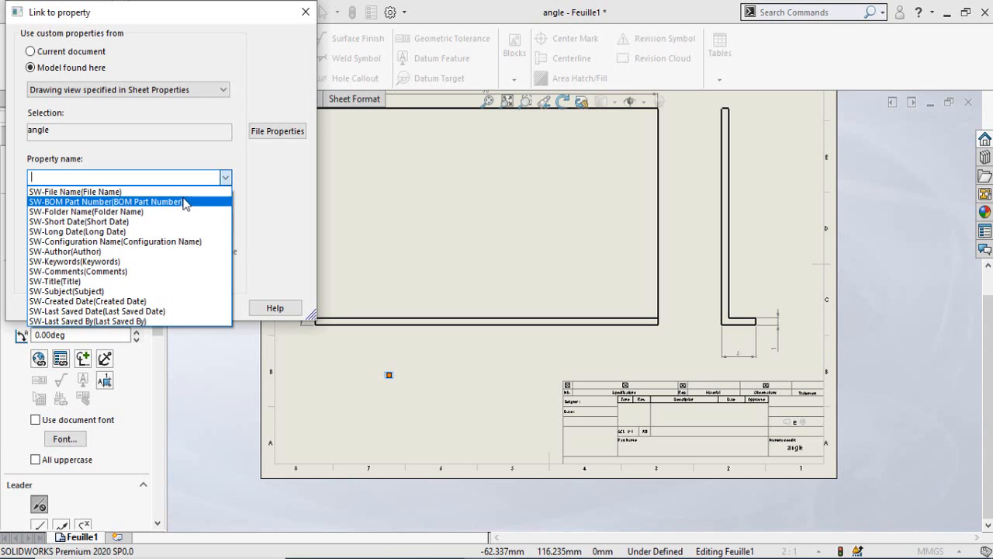
left_click(167, 241)
left_click(140, 308)
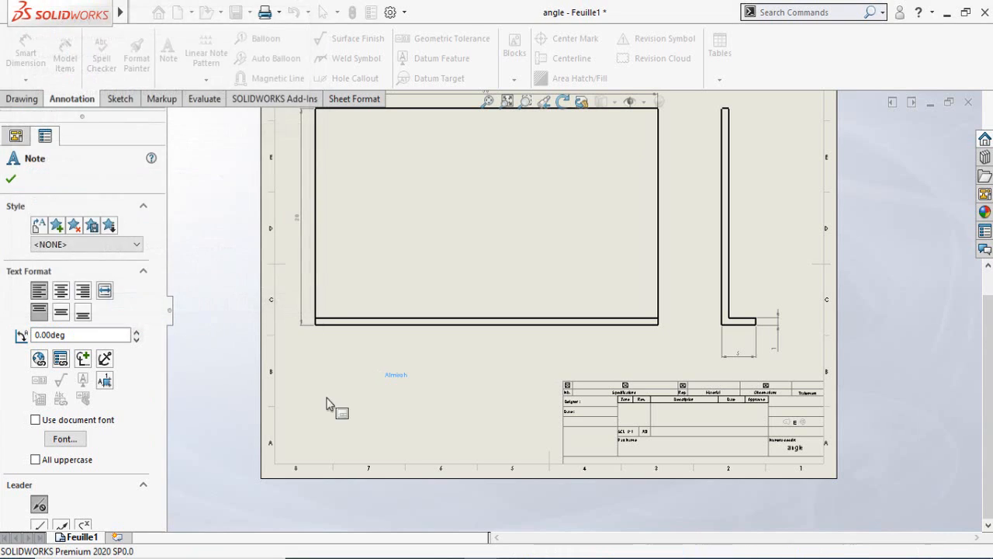
- Set the font size of the configuration name note to 36
scroll(421, 372, "down", 5)
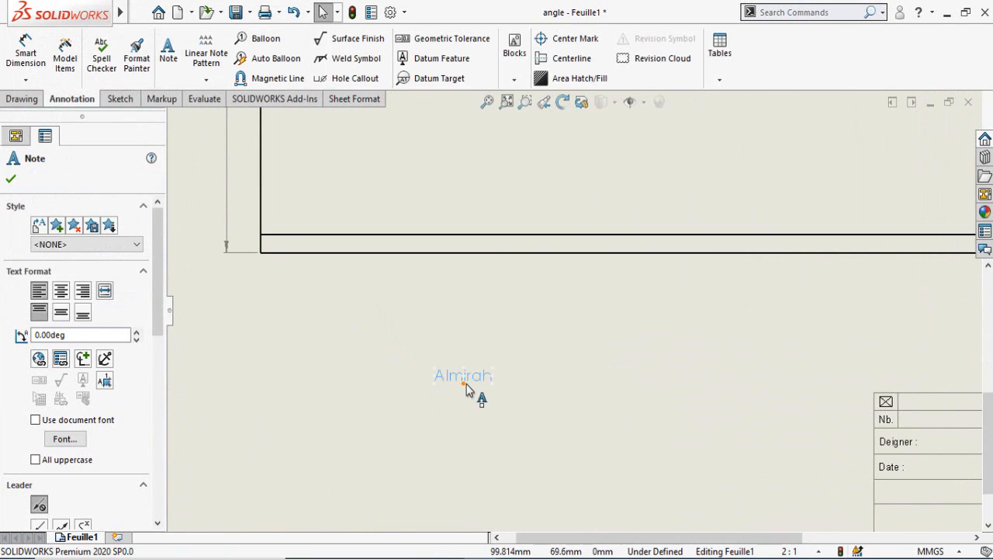
double_click(465, 380)
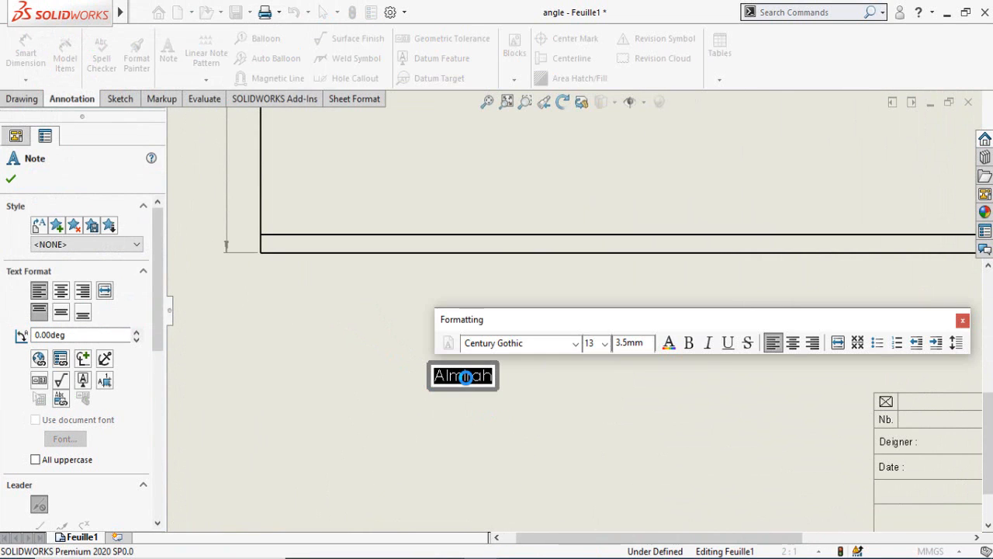
left_click(605, 343)
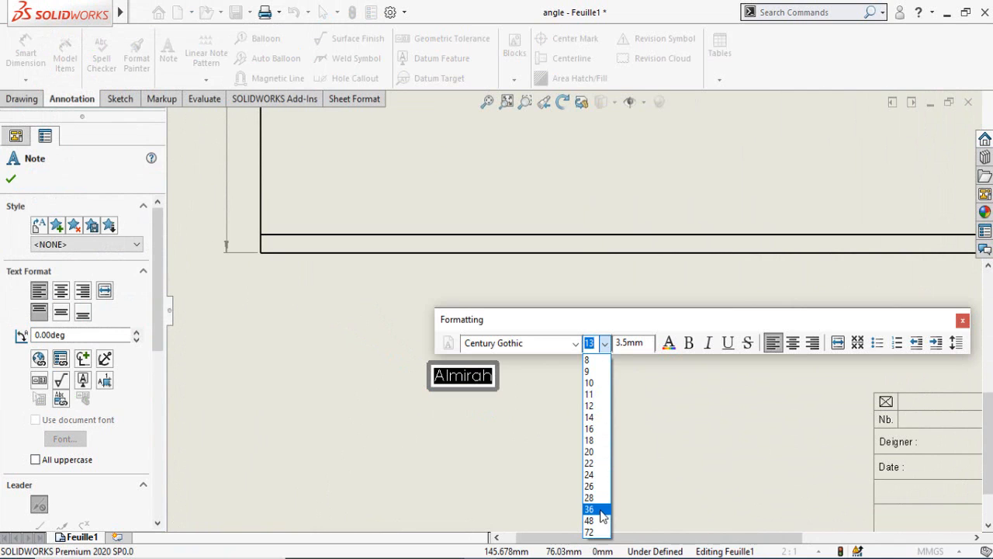
left_click(596, 509)
left_click(509, 476)
left_click(526, 472)
scroll(465, 449, "up", 6)
mouse_move(457, 416)
middle_mouse_down()
mouse_move(429, 414)
mouse_move(406, 381)
mouse_move(392, 381)
middle_mouse_up()
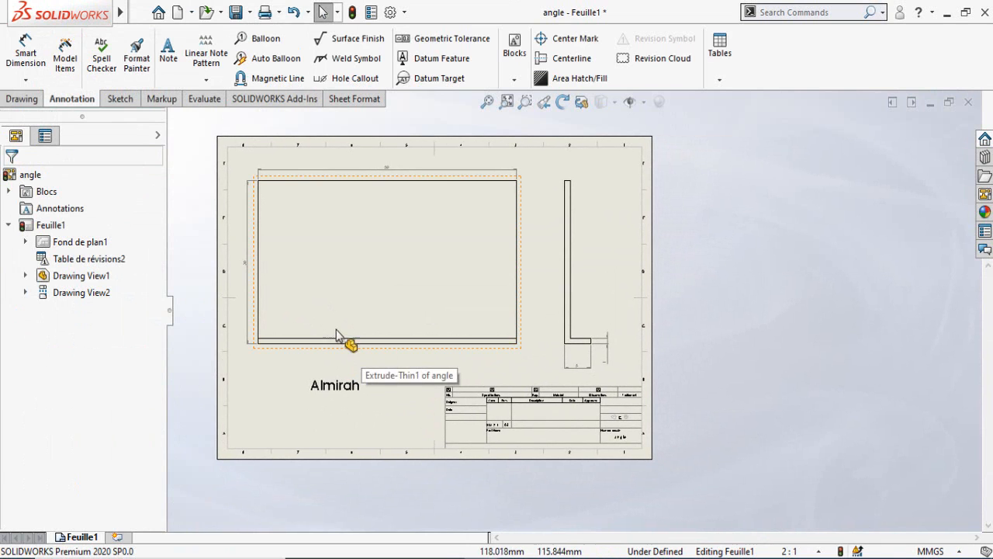
middle_click_drag(344, 336, 354, 341)
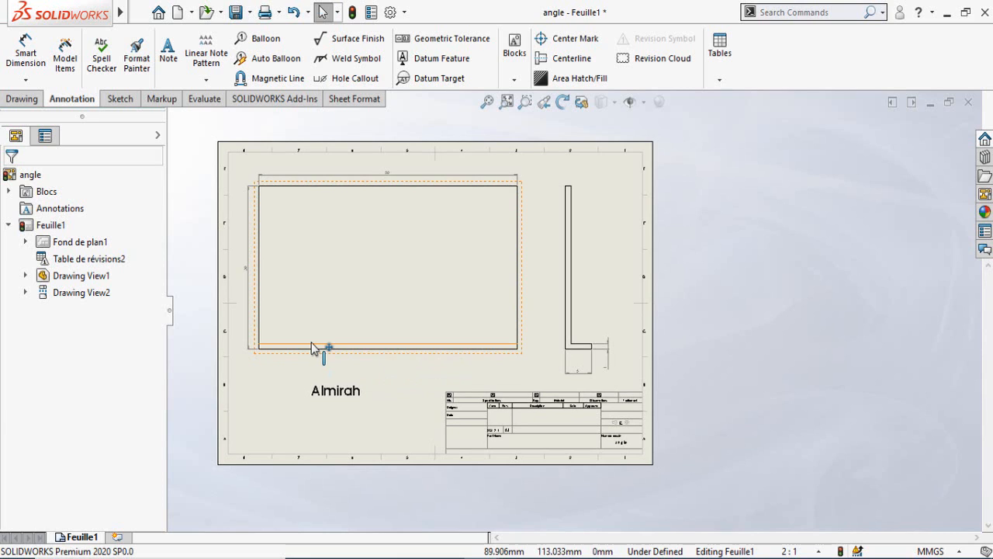
middle_click_drag(307, 356, 320, 363)
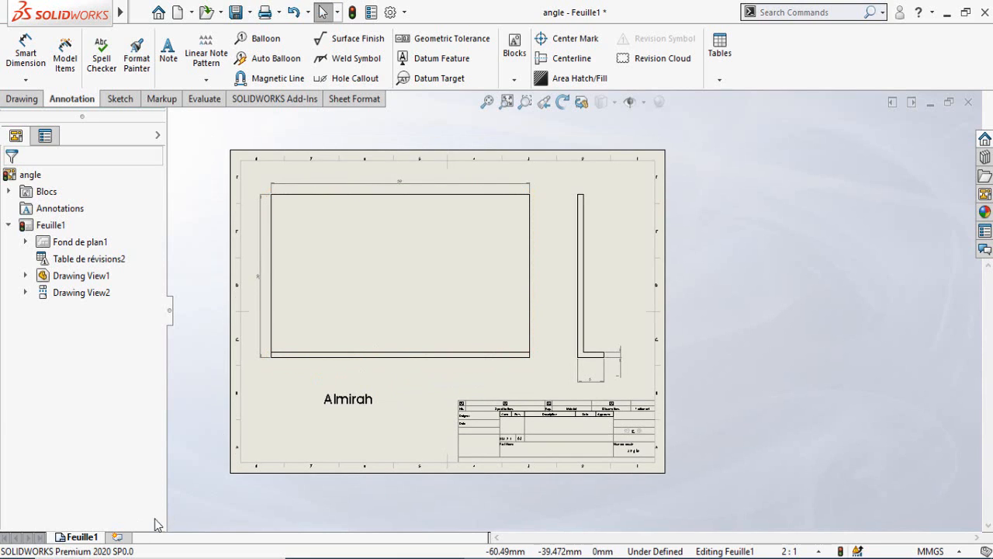
- Rename the drawing sheet Feuille1 as Almirah
right_click(87, 541)
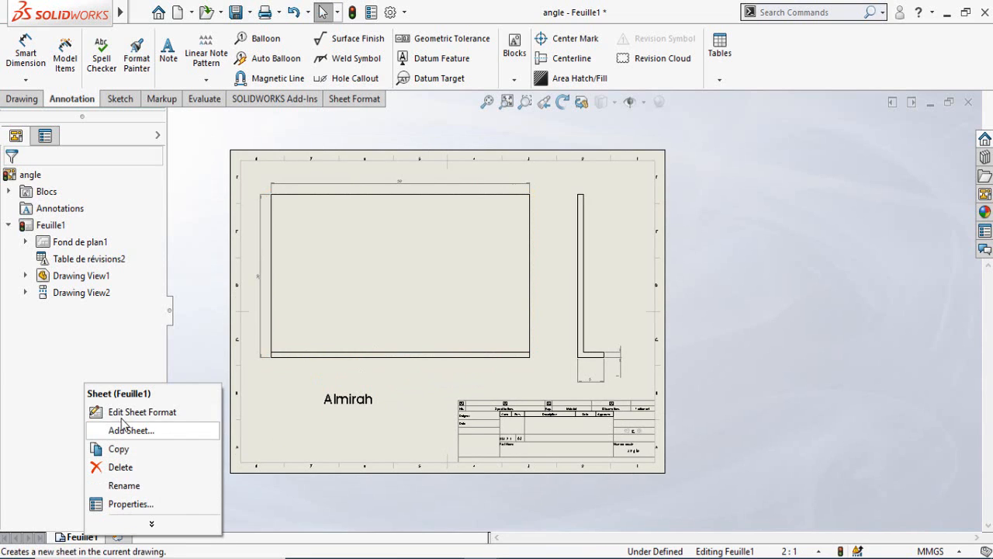
left_click(124, 486)
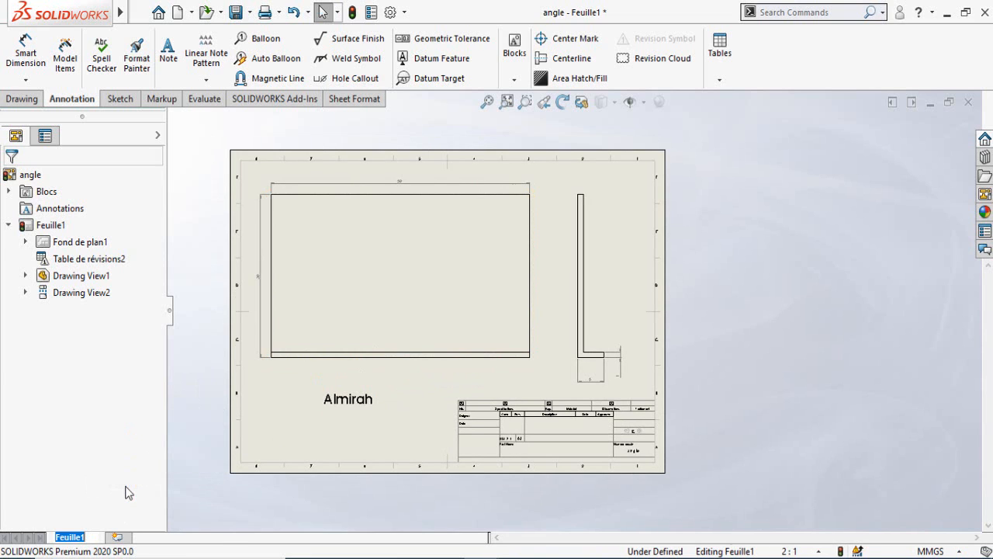
type("Almirah")
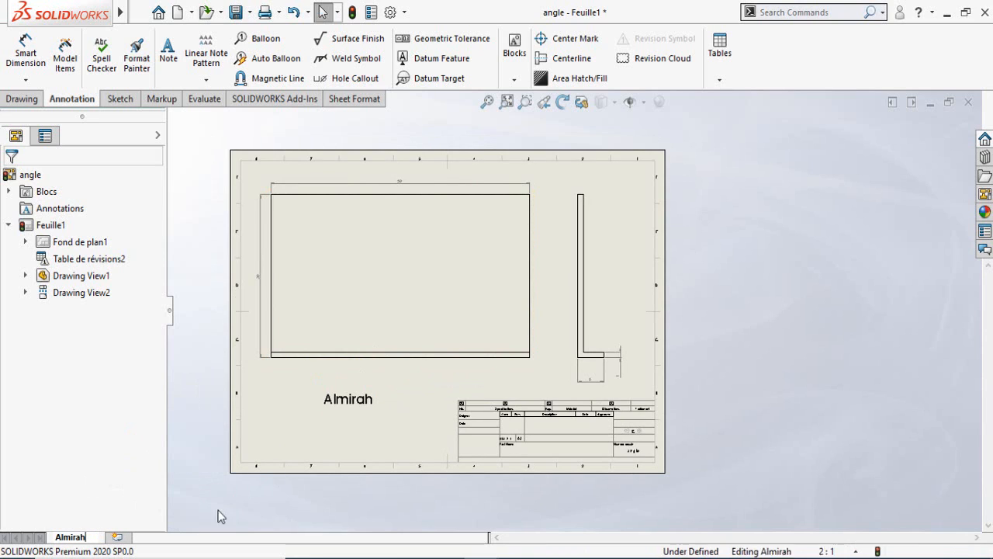
key("Return")
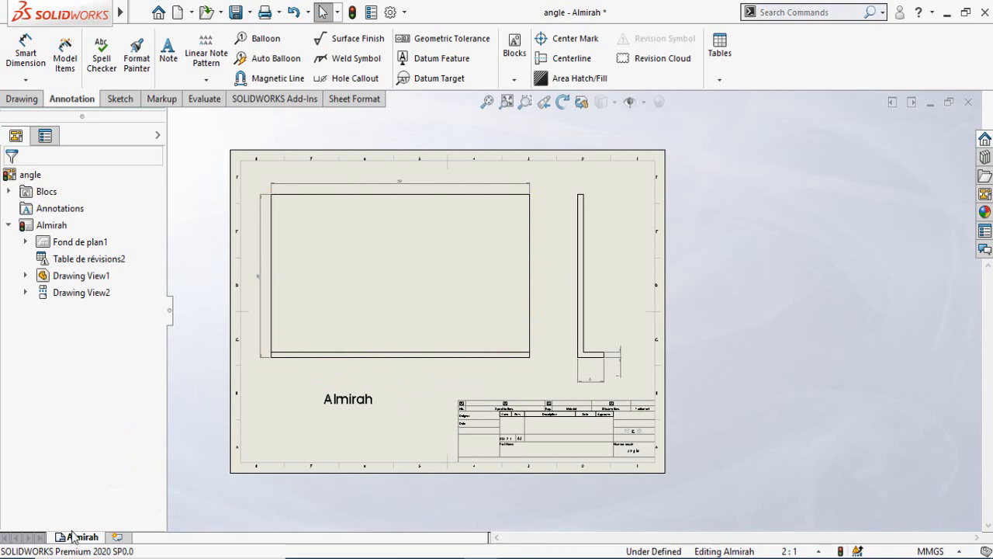
- Copy the Almirah sheet and paste the duplicate after the selected sheet
right_click(82, 537)
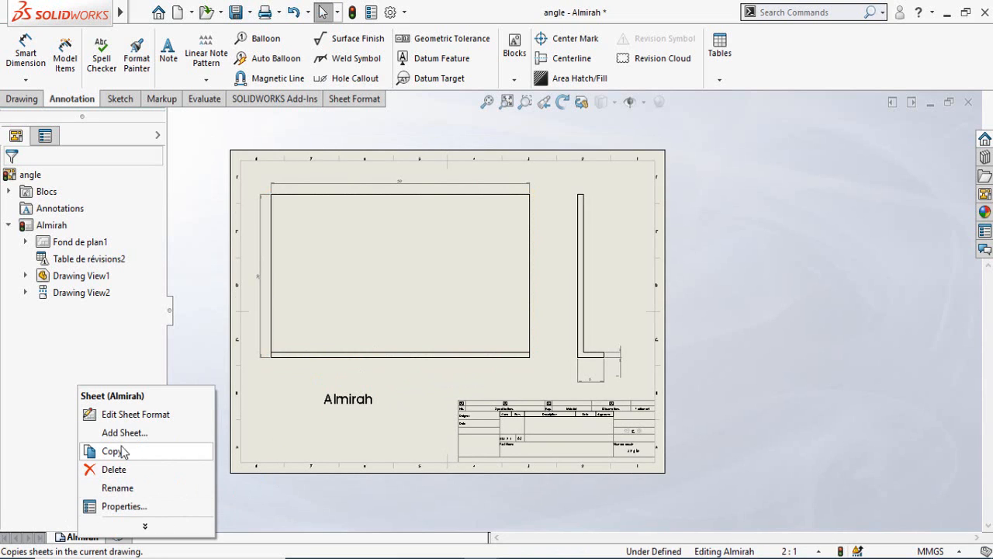
left_click(121, 451)
right_click(92, 537)
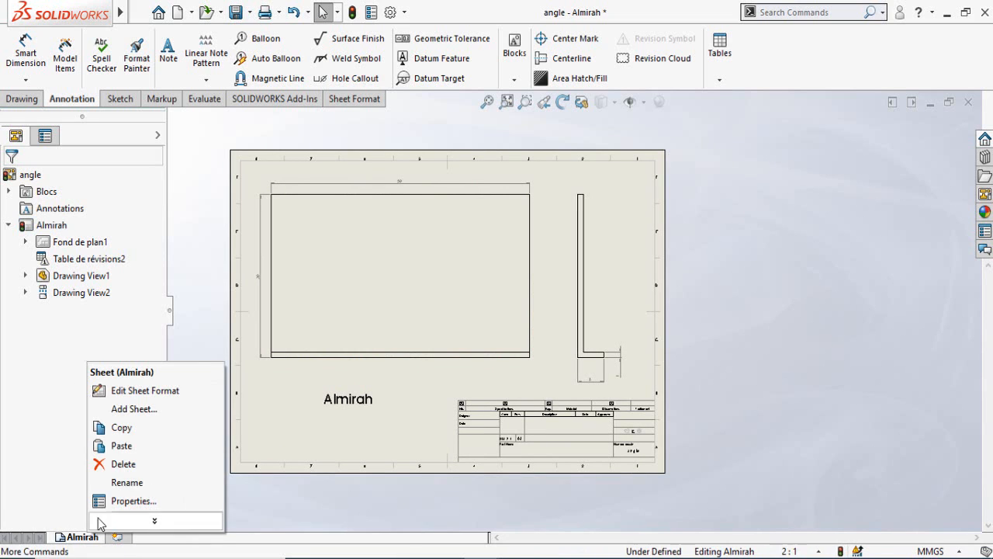
left_click(119, 446)
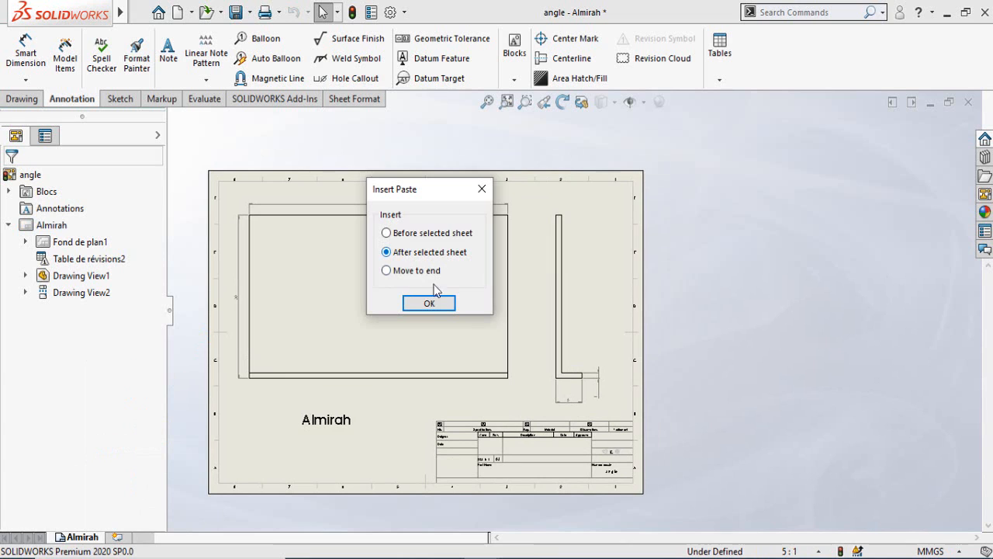
left_click(431, 302)
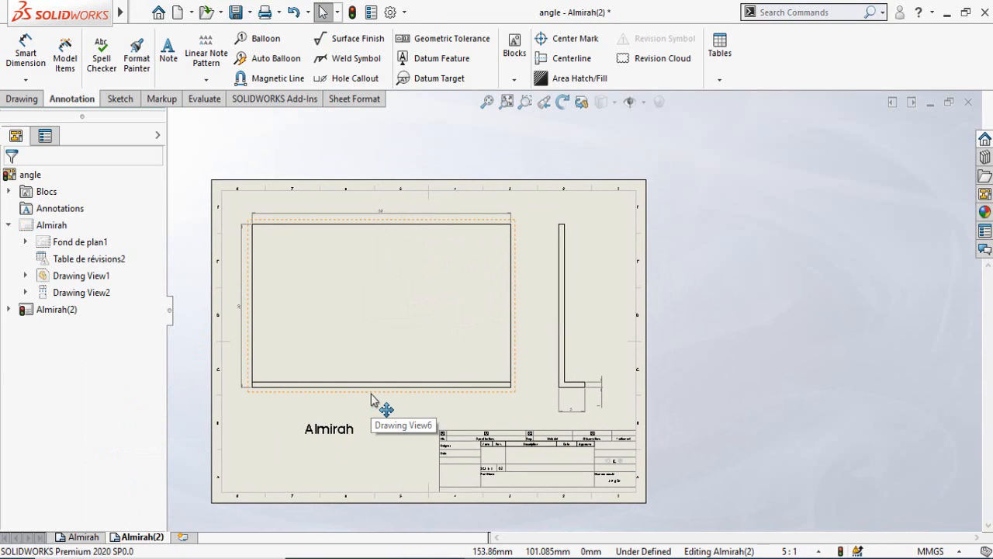
- Set the reference configuration of the main view on the copied sheet to Window
left_click(415, 399)
left_click(46, 225)
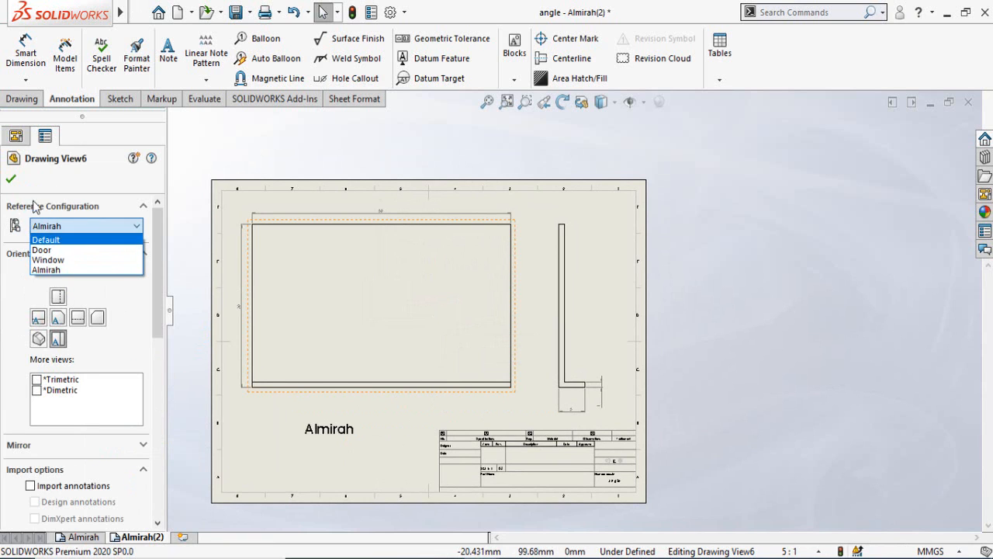
left_click(52, 262)
scroll(528, 388, "up", 3)
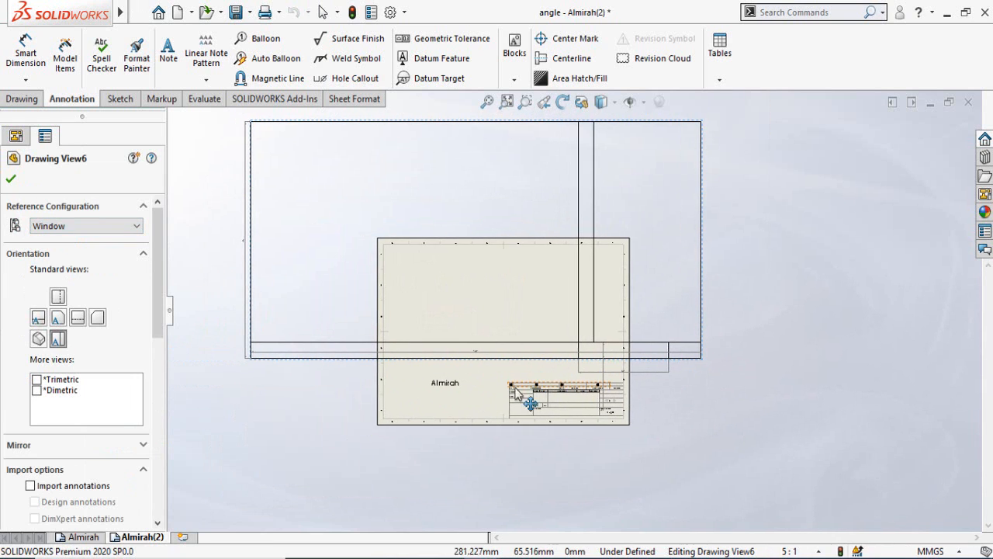
- Set the custom scale of the Window configuration's main view to 2:1
scroll(4, 339, "down", 5)
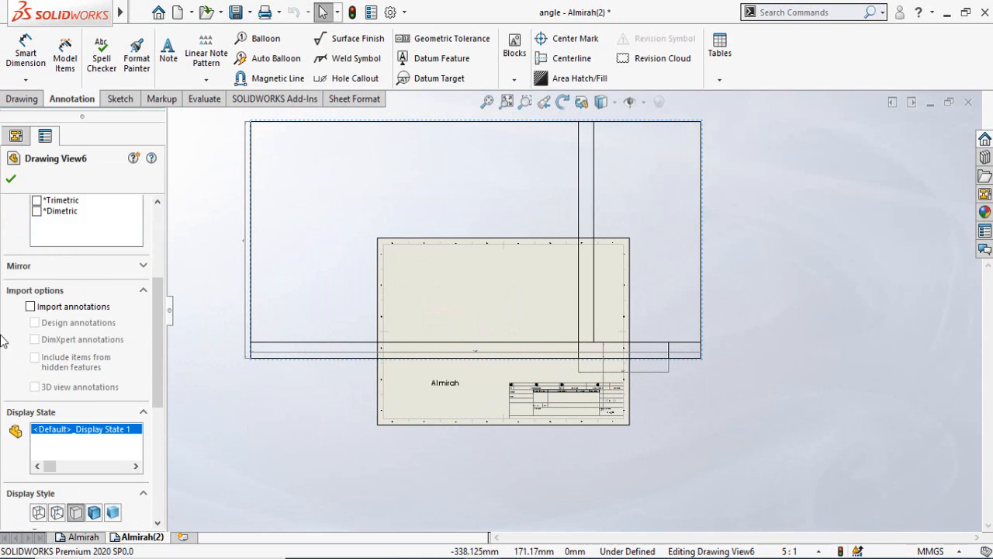
scroll(4, 340, "down", 3)
left_click(134, 447)
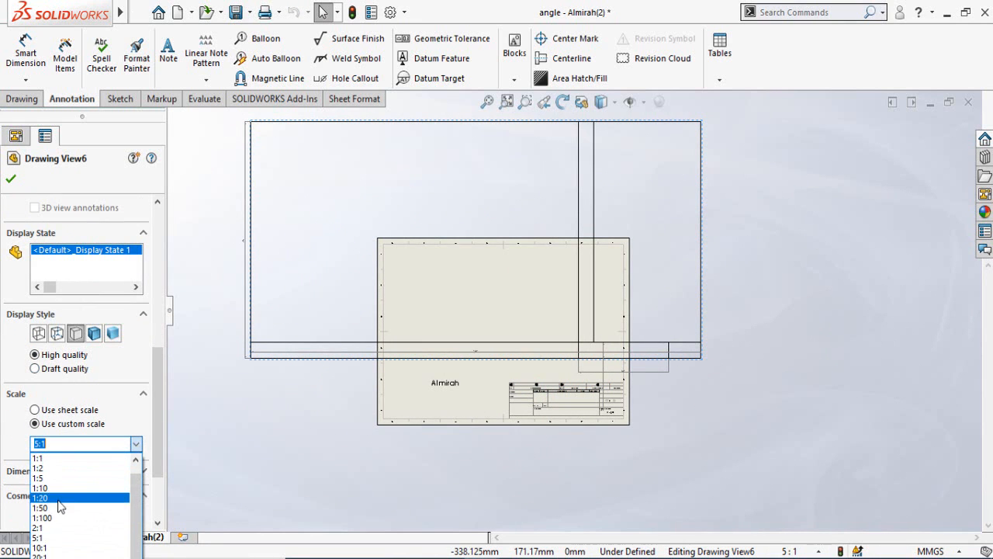
left_click(39, 528)
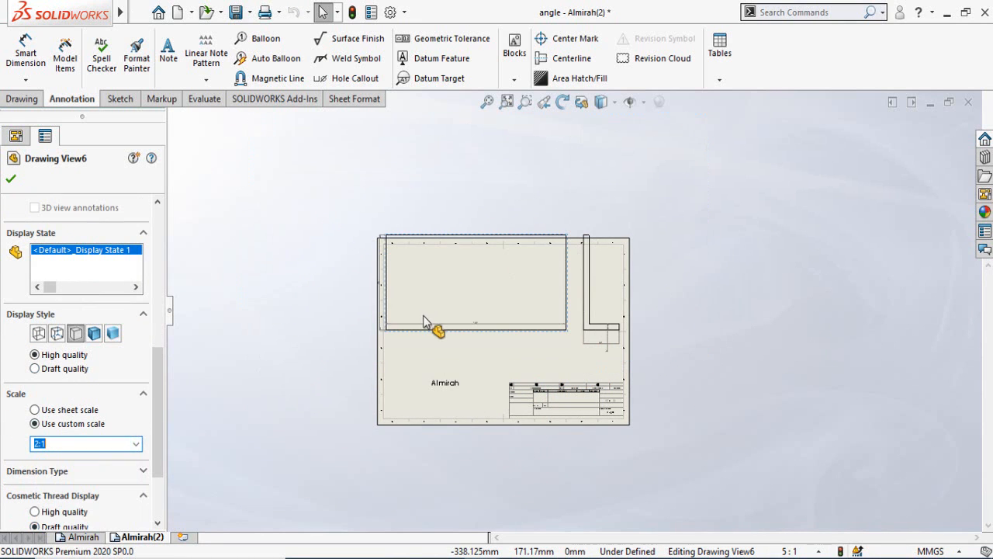
- Move the main view of the Window configuration down so that it fits inside the sheet border
middle_click_drag(423, 316, 391, 329)
scroll(472, 370, "down", 2)
left_click(477, 371)
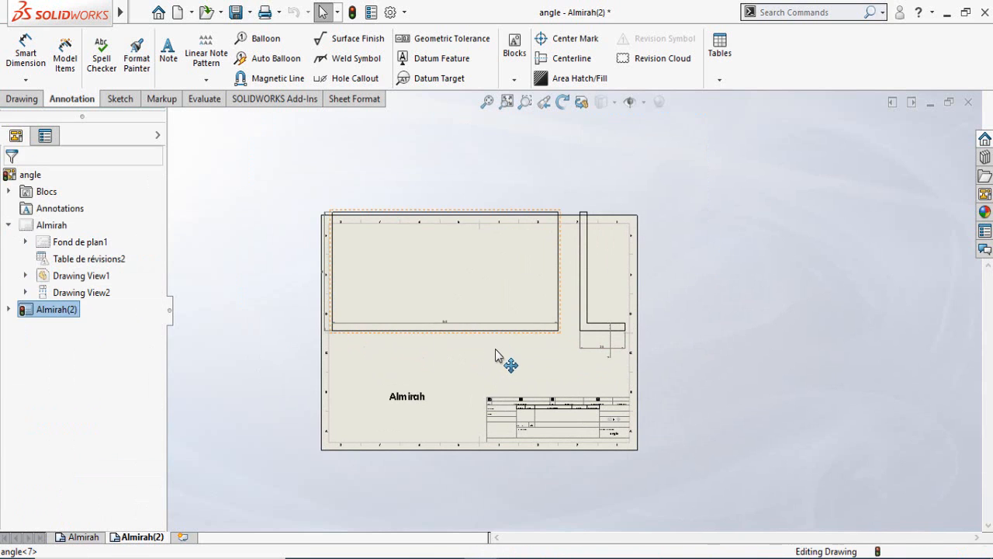
left_click_drag(497, 356, 501, 371)
scroll(473, 400, "down", 3)
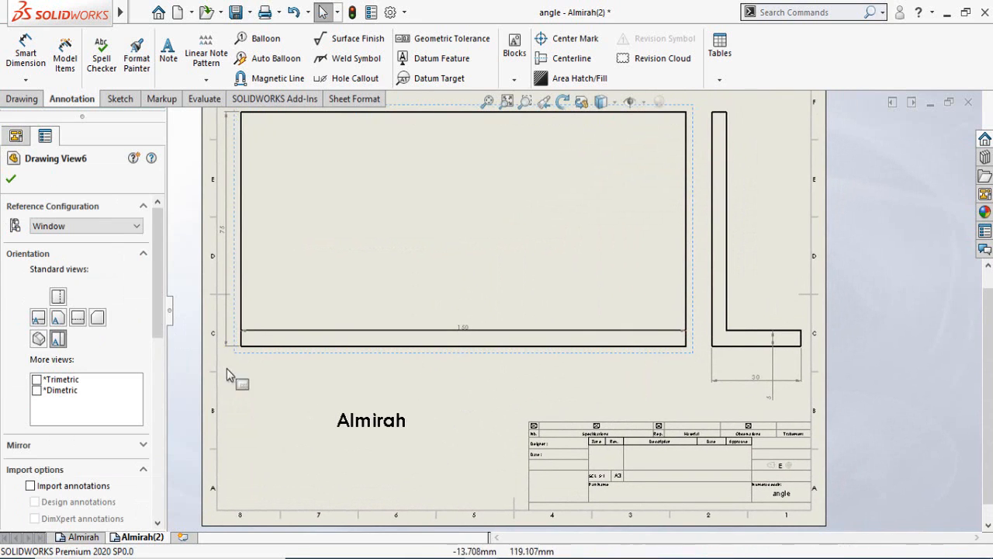
- Rebuild the drawing to update the linked configuration name note below the Window view
middle_click_drag(430, 440, 422, 405)
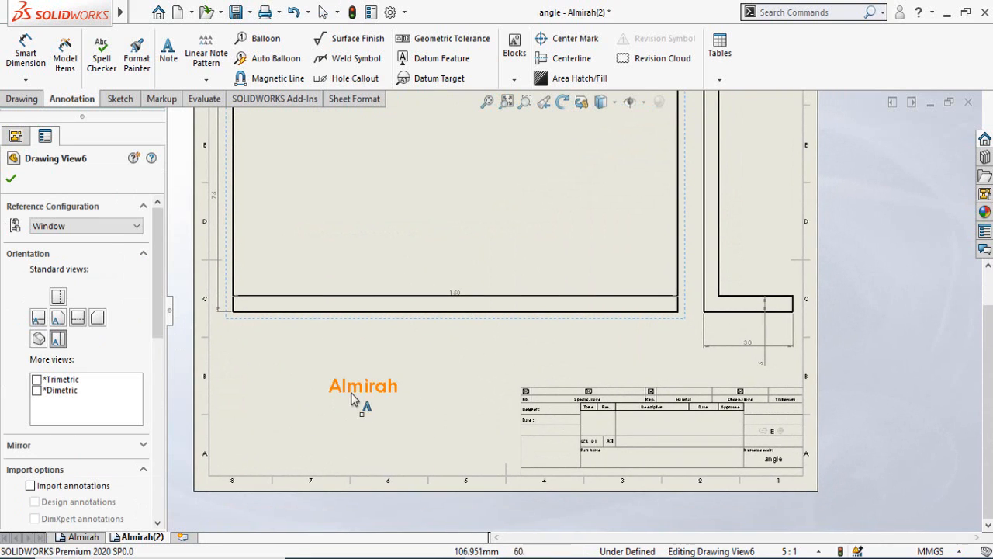
left_click(351, 12)
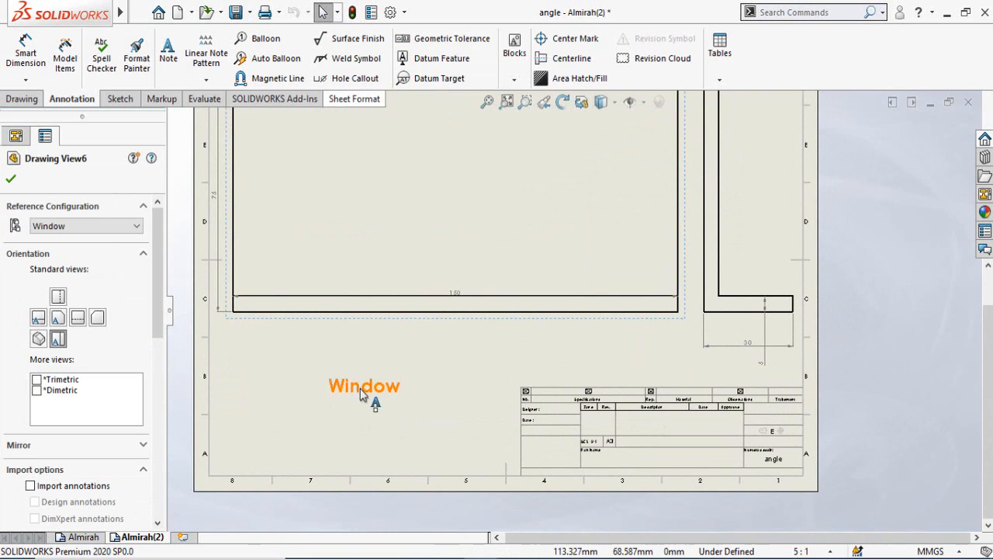
scroll(489, 358, "up", 3)
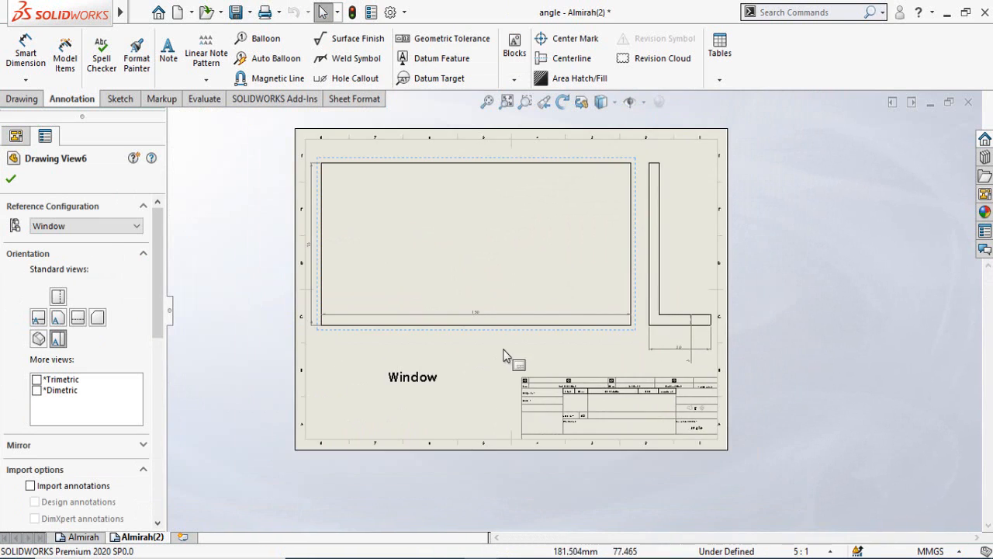
- Rename the sheet Almirah(2) as Window
left_click(142, 537)
right_click(142, 536)
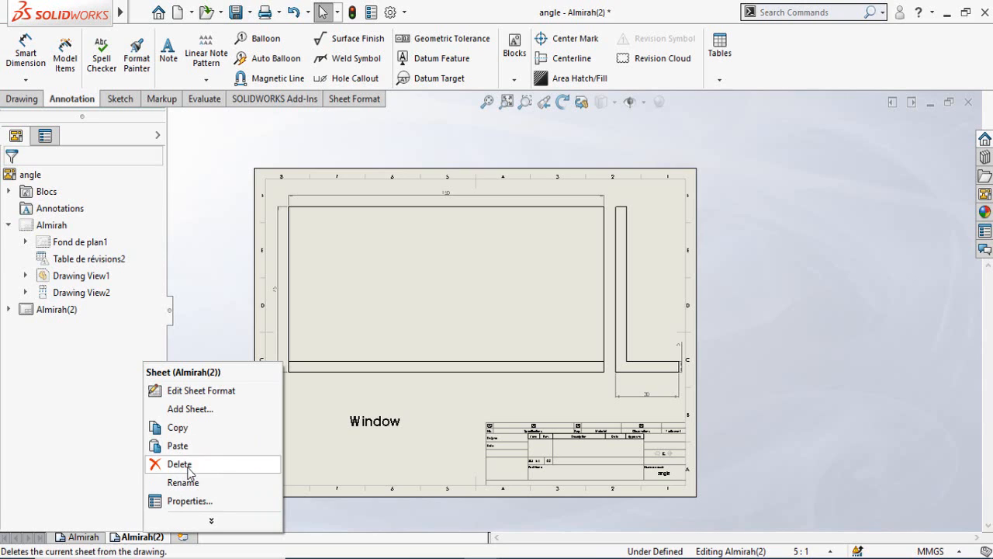
left_click(186, 482)
type("Wi")
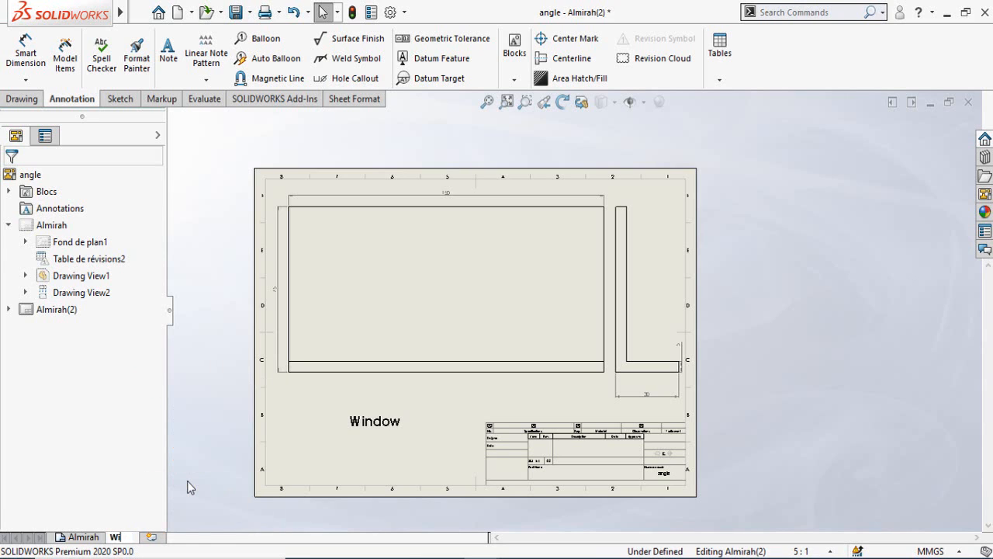
type("ndow")
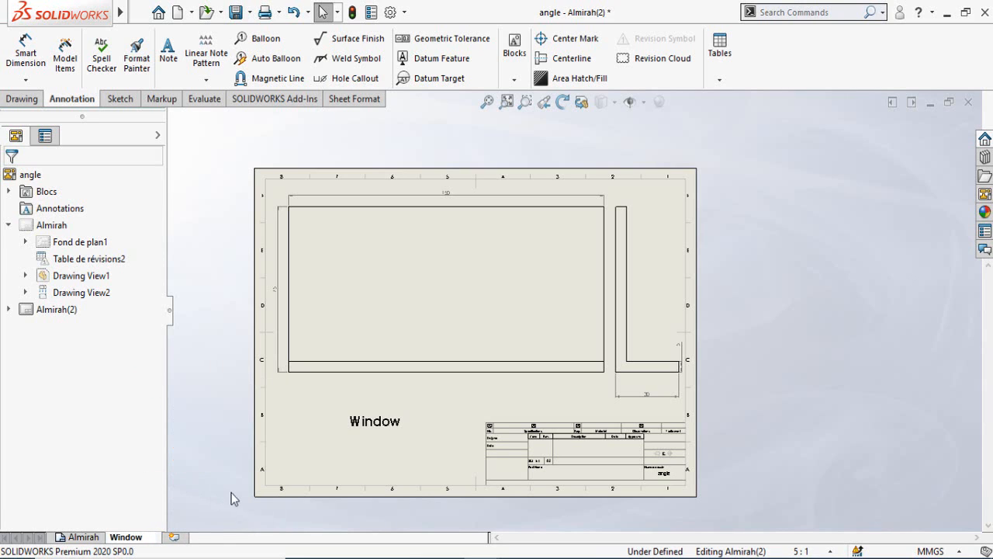
key("Return")
- Paste another copy of the Almirah sheet after the Window sheet
right_click(149, 536)
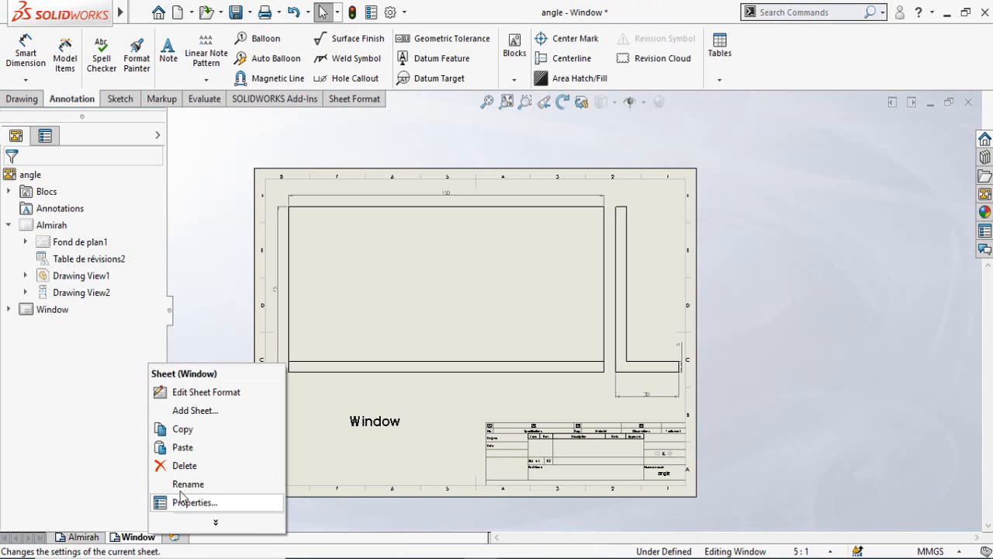
left_click(186, 451)
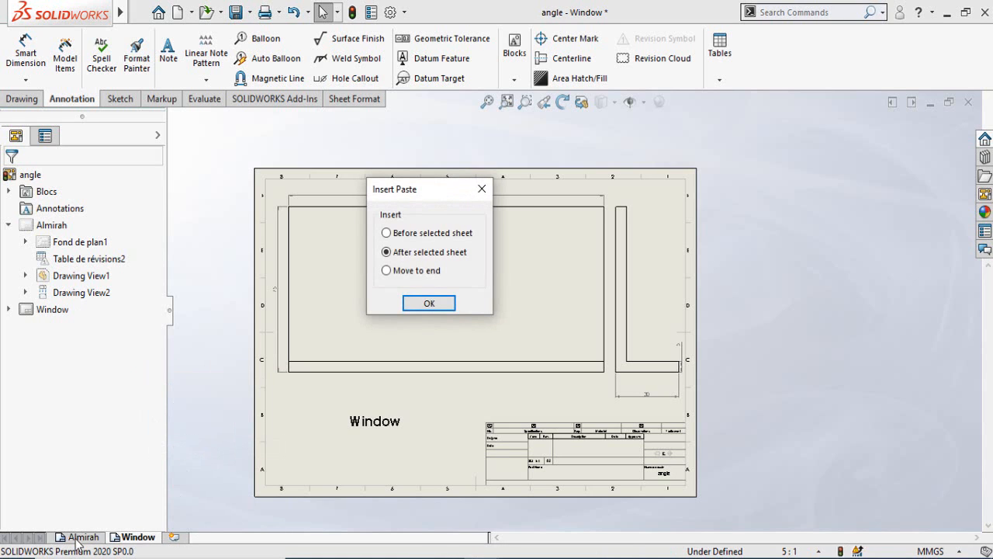
left_click(427, 302)
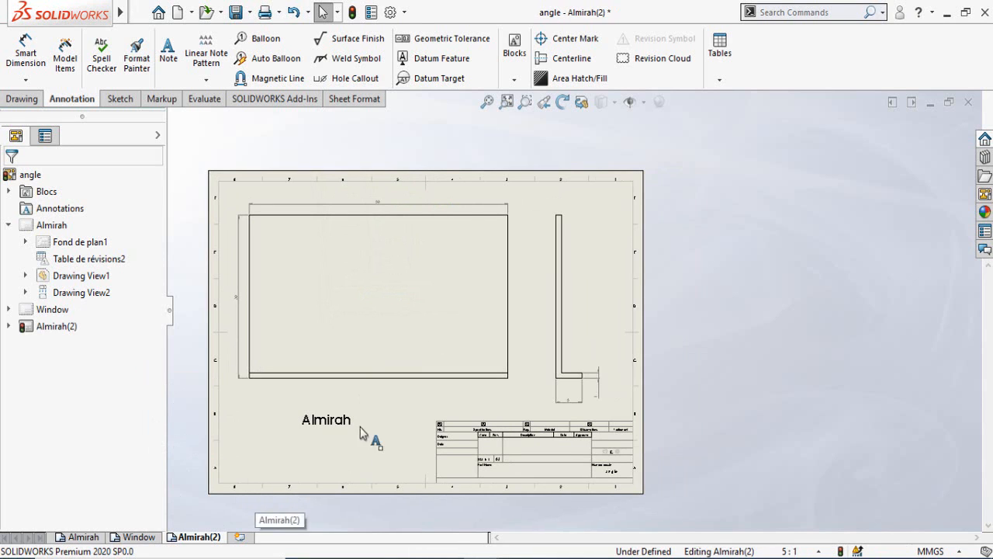
- Set the reference configuration of the main view on the newly pasted sheet to Door
left_click(401, 394)
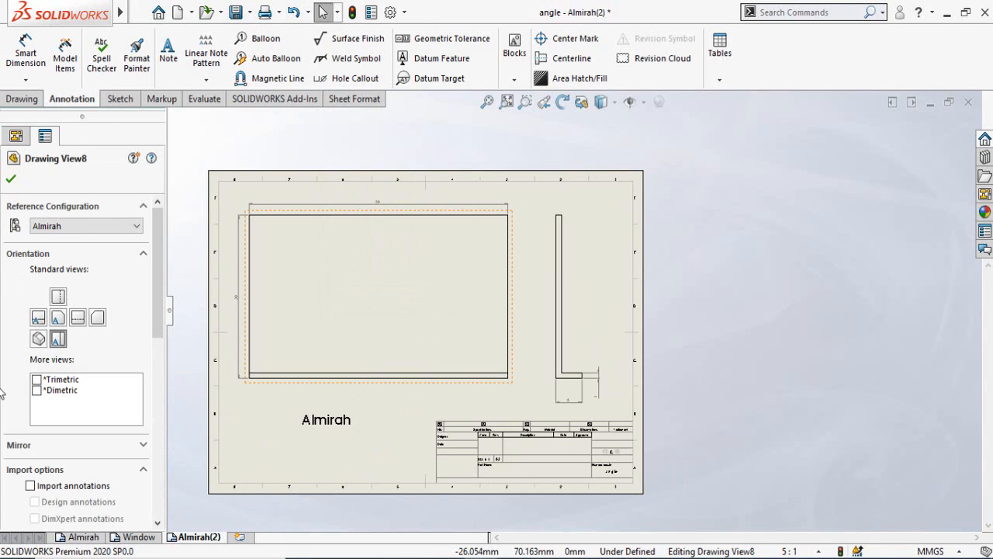
left_click(101, 226)
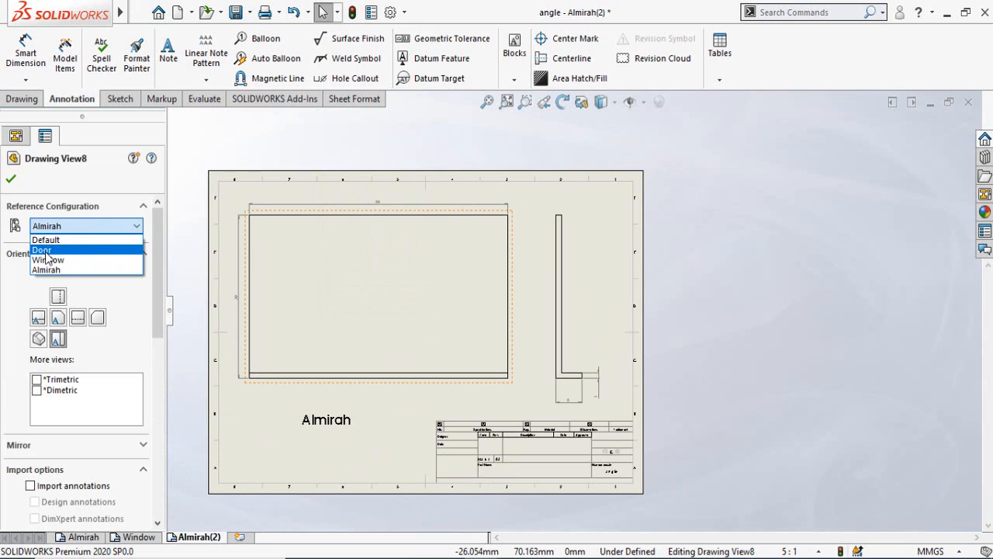
left_click(44, 250)
scroll(461, 397, "up", 4)
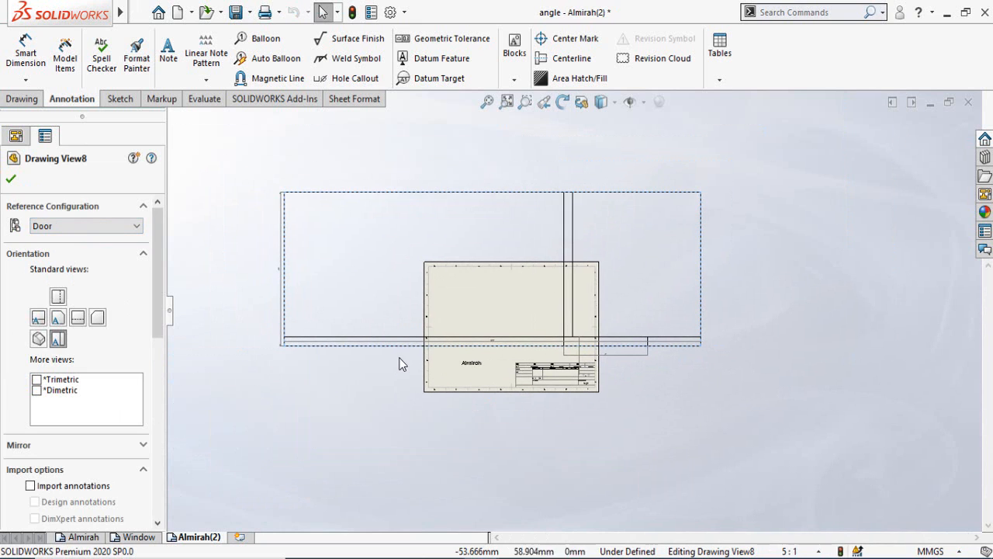
- Shift the Door configuration's main view clear of the side view and set its custom scale to 1:1
left_click_drag(412, 361, 250, 358)
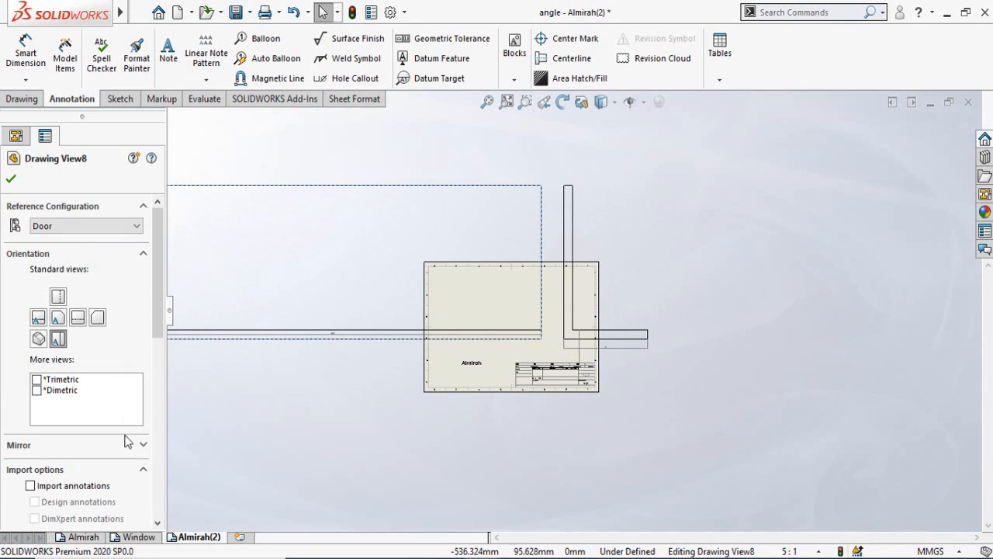
scroll(3, 401, "down", 6)
left_click(134, 345)
left_click(134, 345)
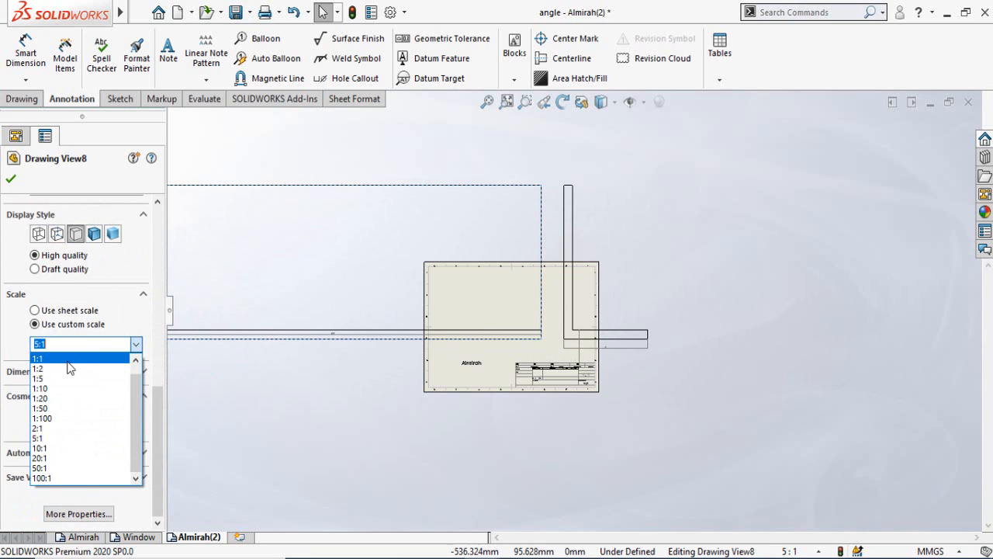
left_click(68, 361)
- Move the main view of the Door configuration back onto the sheet, above the name note
scroll(372, 325, "down", 3)
mouse_move(365, 328)
left_mouse_down()
mouse_move(548, 333)
mouse_move(598, 348)
left_mouse_up()
scroll(621, 344, "down", 4)
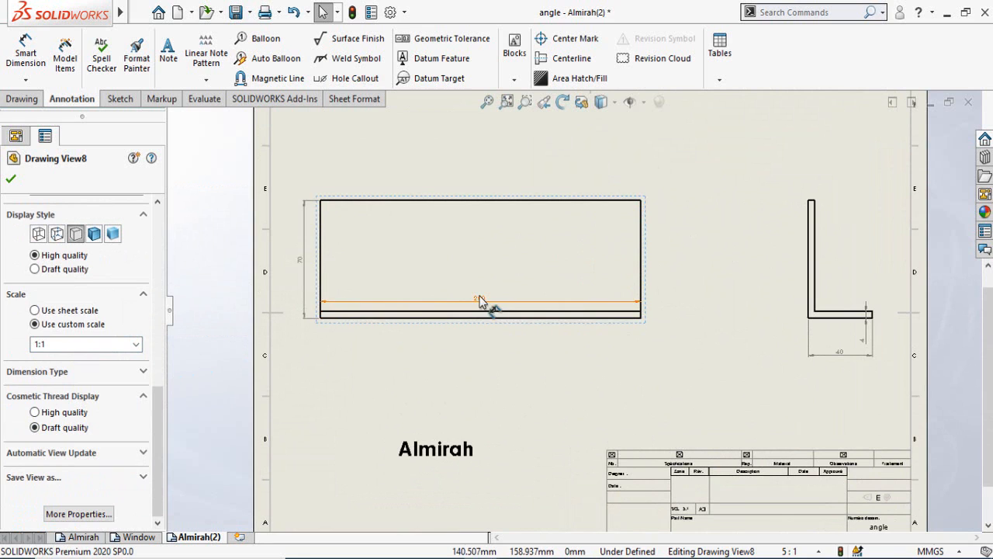
- Place the length dimension above the main view and the thickness dimension outside the end of the side view's flange
left_click_drag(484, 299, 461, 184)
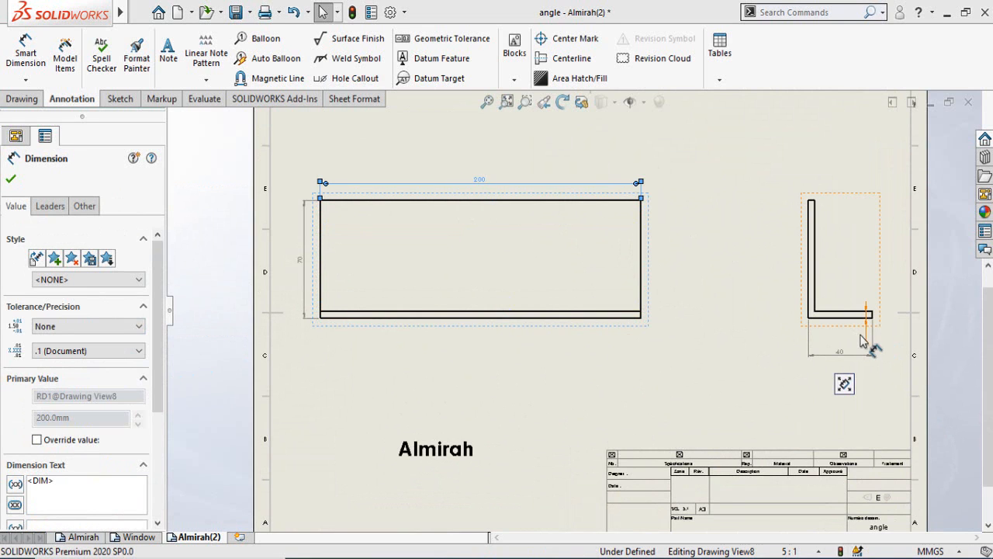
left_click_drag(862, 337, 888, 338)
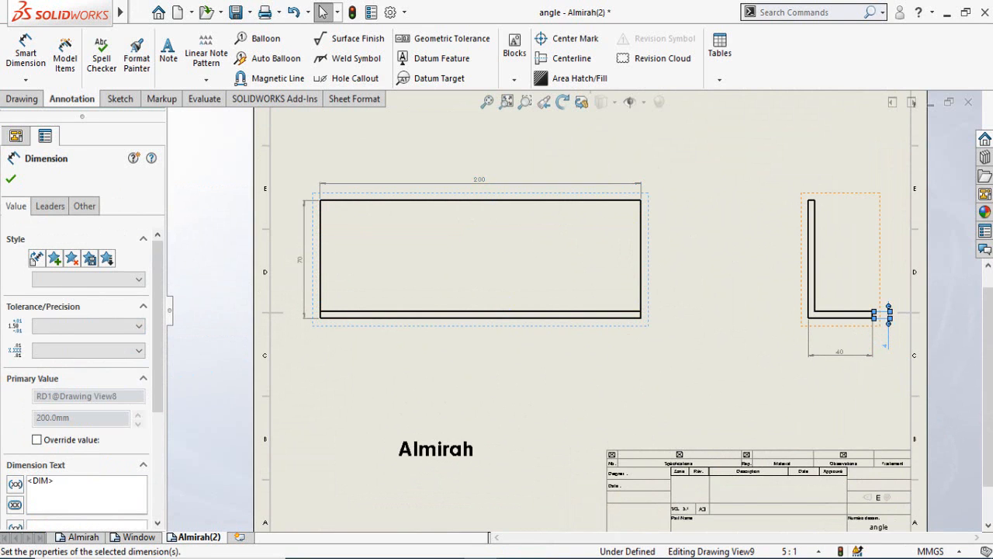
left_click(688, 393)
- Rebuild the drawing to update the linked configuration name note on the Door sheet
left_click(352, 12)
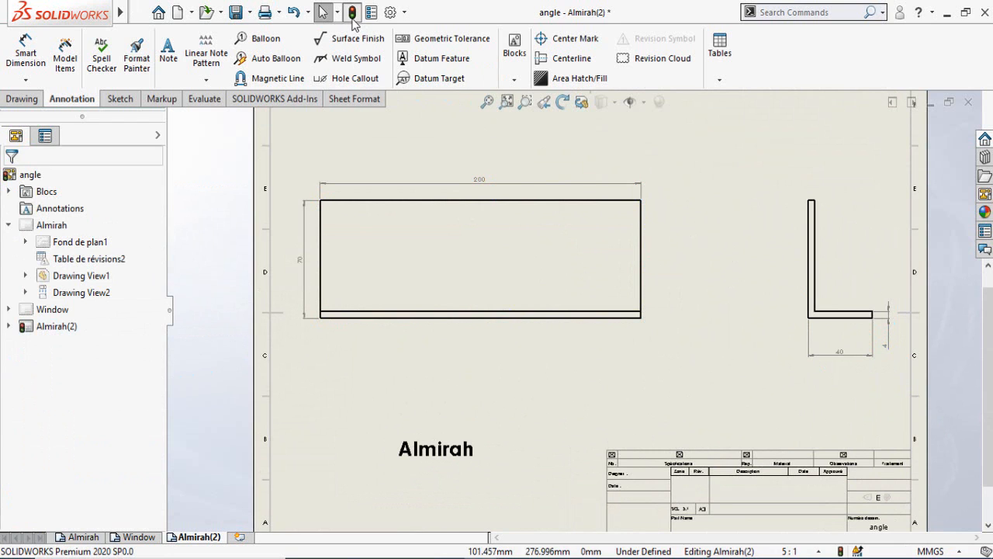
scroll(559, 400, "up", 2)
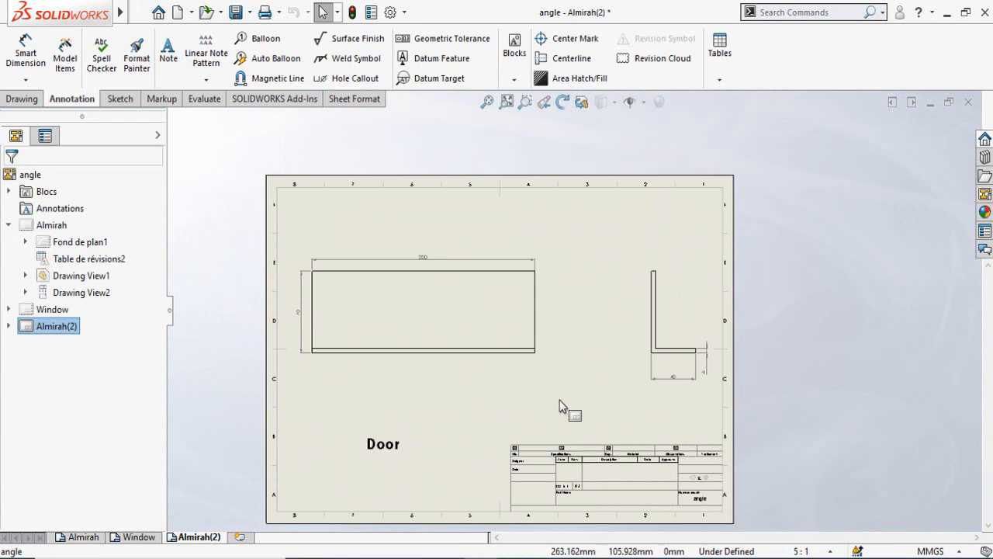